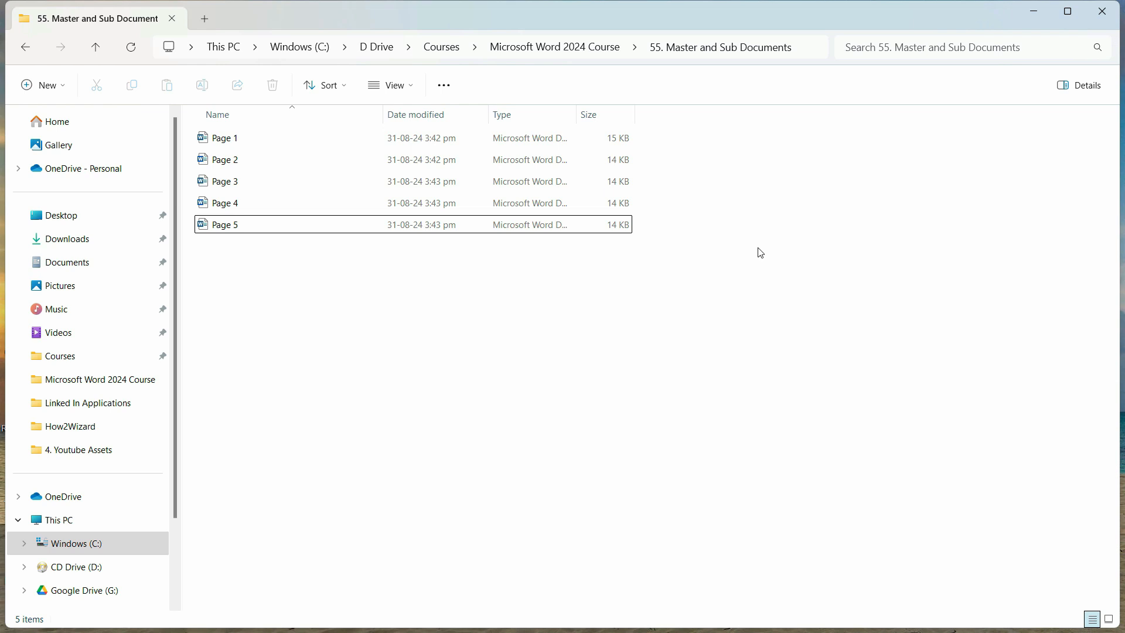
Open the Page 1 document to examine its title, introduction and Chapter 1 text, and close it.
left_click(233, 139)
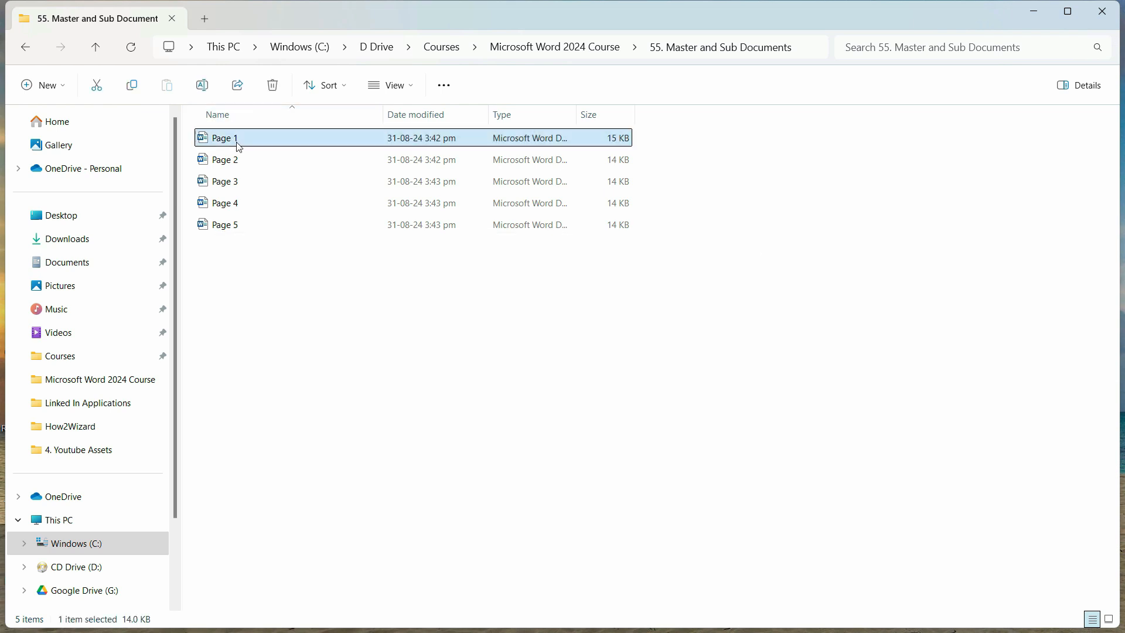
double_click(236, 142)
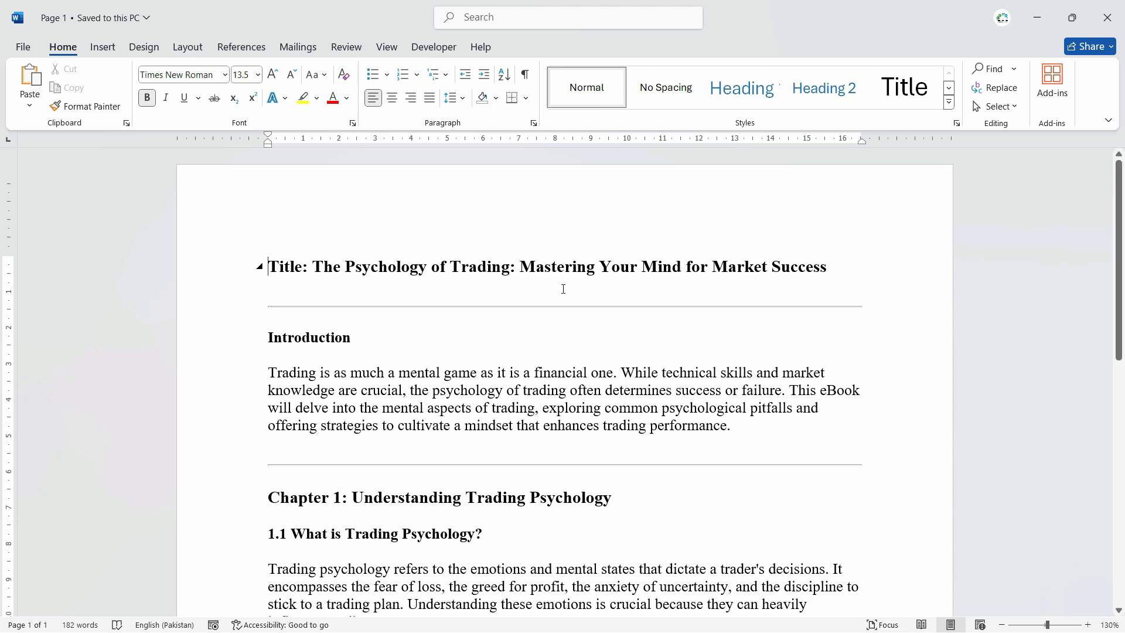
left_click(1107, 18)
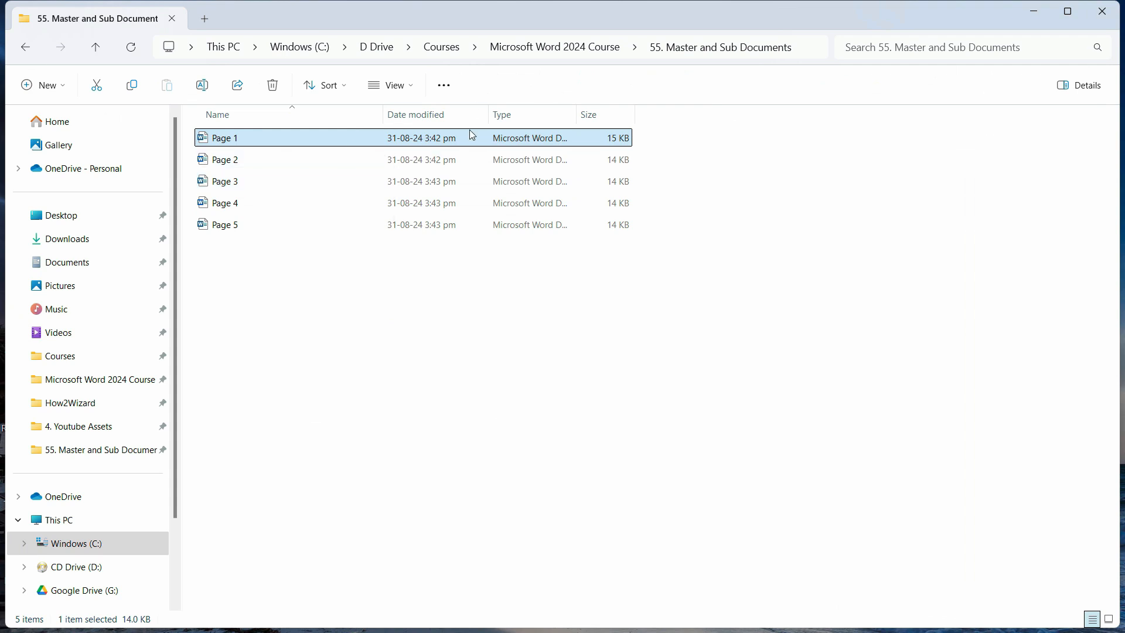
left_click(328, 181)
double_click(245, 141)
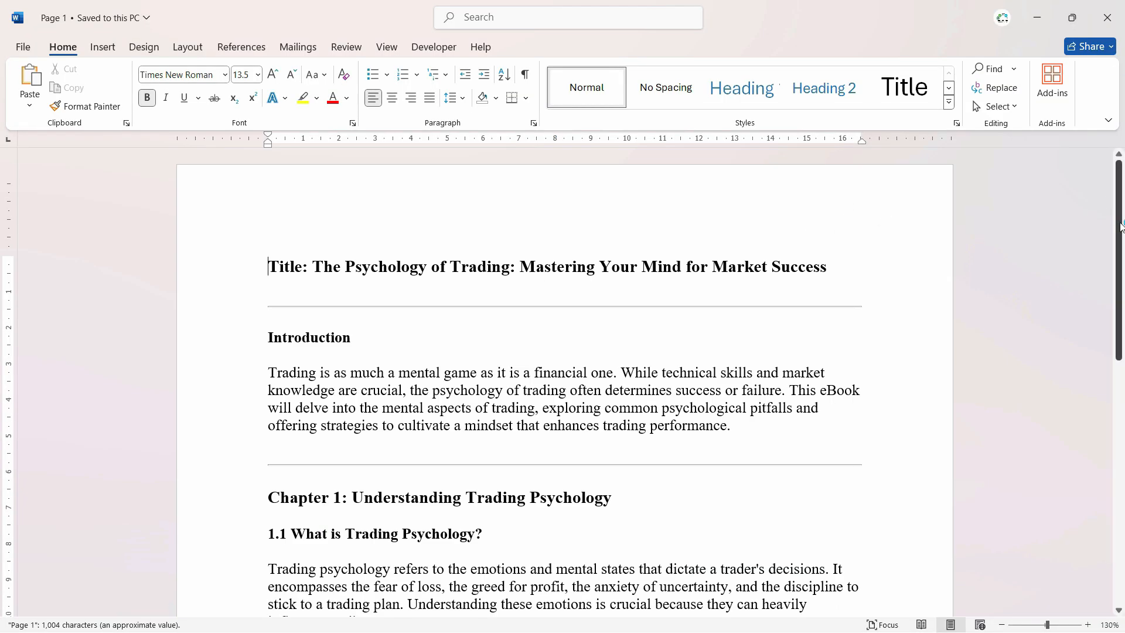
mouse_move(1120, 250)
left_mouse_down()
mouse_move(1120, 495)
mouse_move(1120, 234)
left_mouse_up()
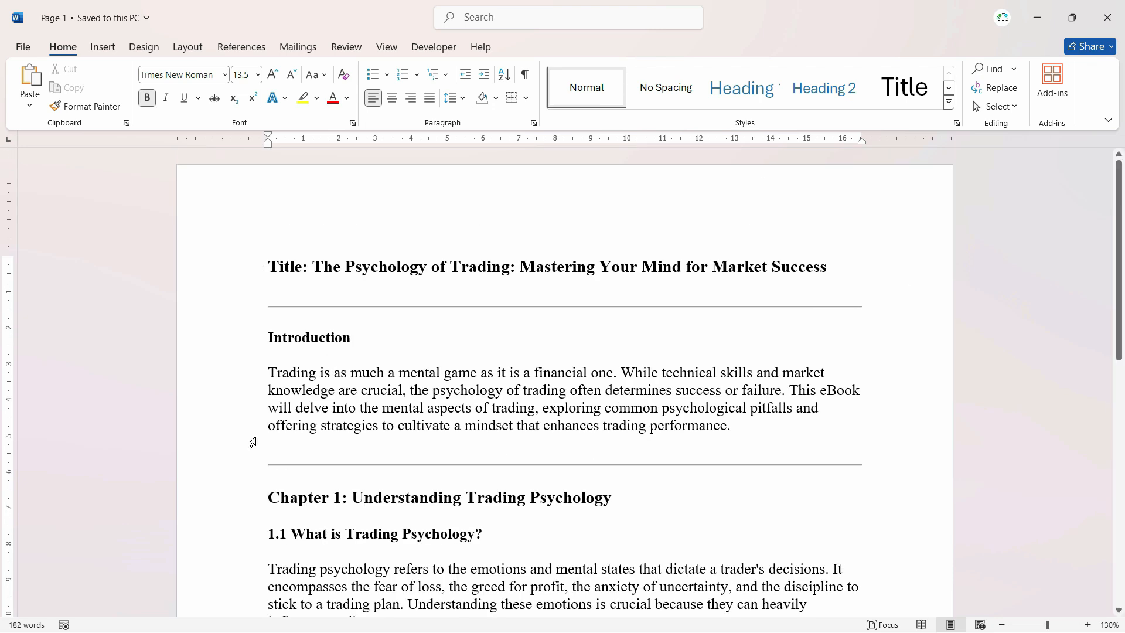
scroll(340, 414, "down", 3)
left_click(1107, 18)
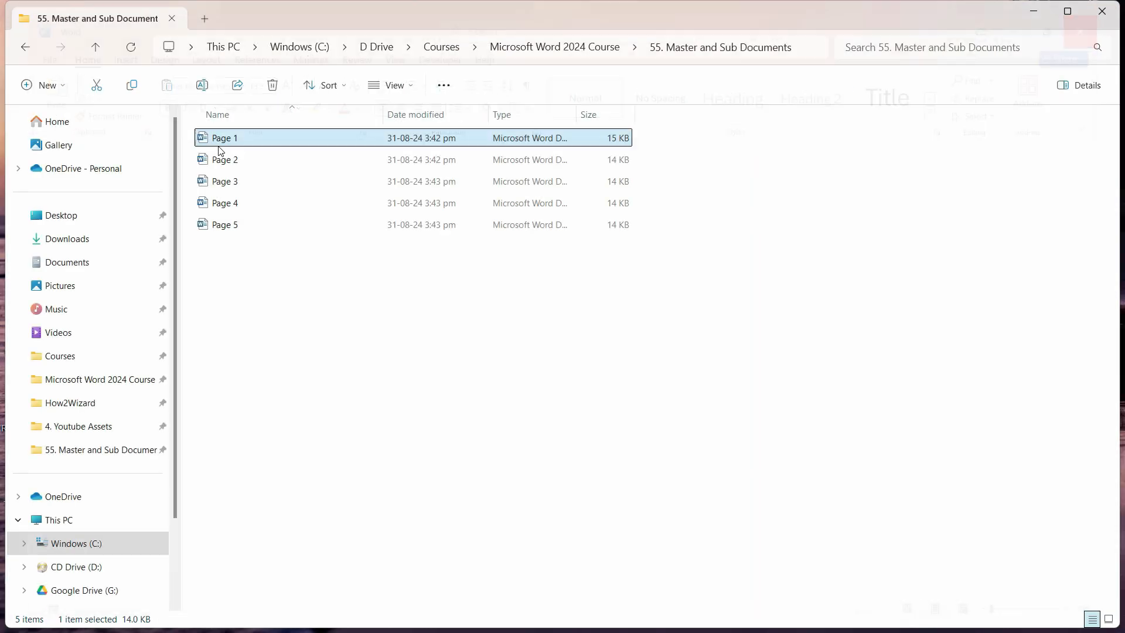
Open the Page 2 document to examine its Chapter 2 text, and close it.
left_click(251, 162)
double_click(250, 161)
scroll(732, 343, "down", 5)
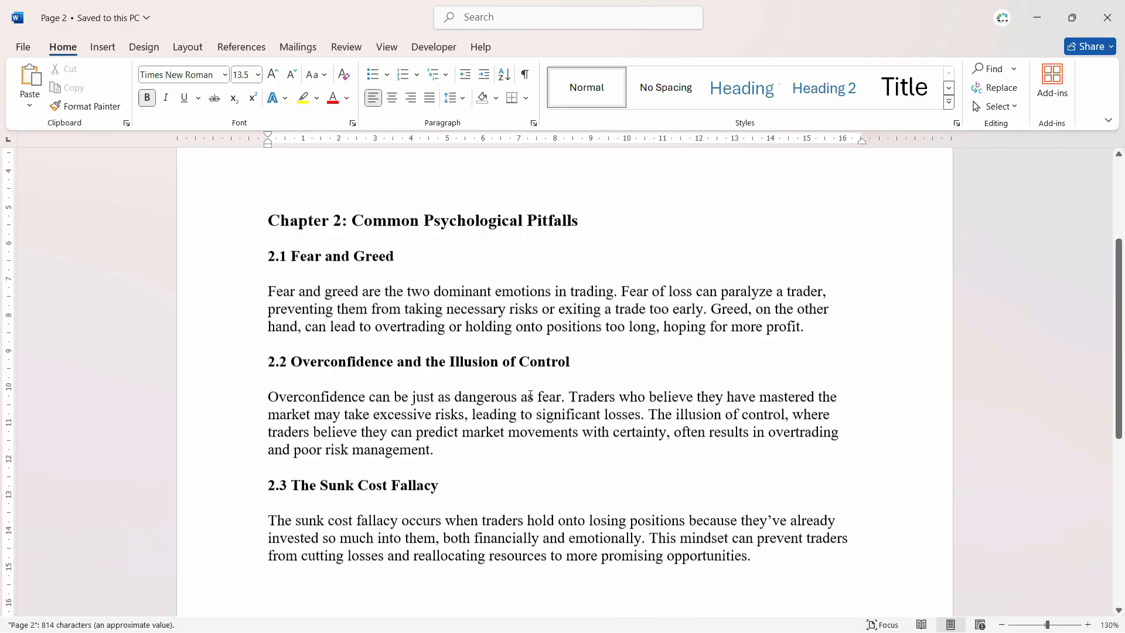
scroll(733, 343, "up", 1)
left_click(1107, 17)
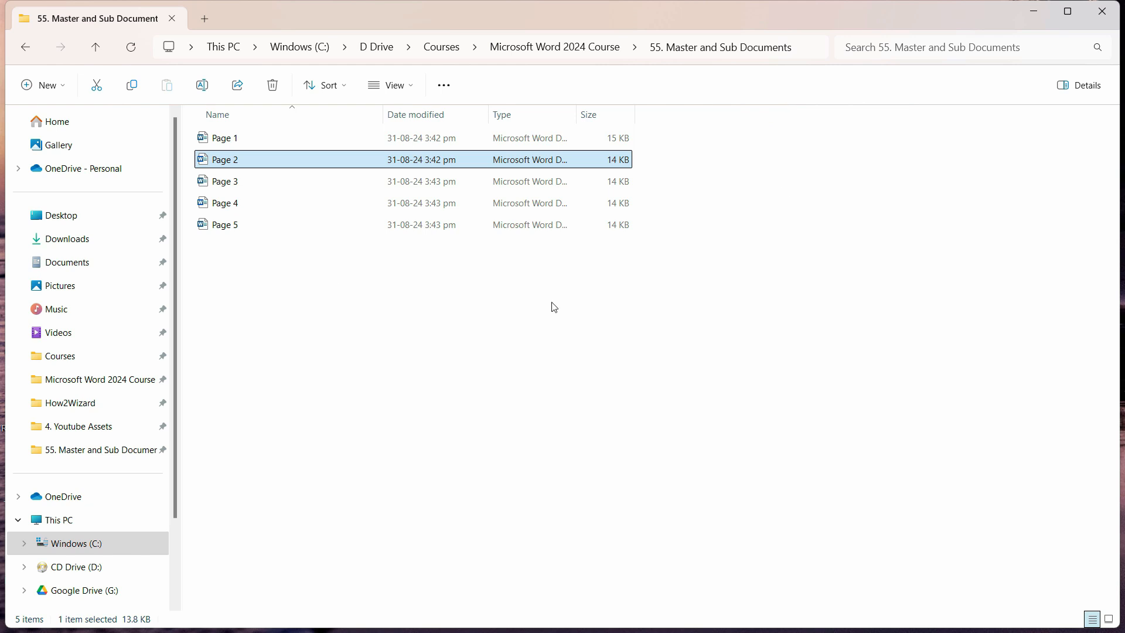
Create a blank document in Word and display the master document tools in Outline view.
left_click(430, 466)
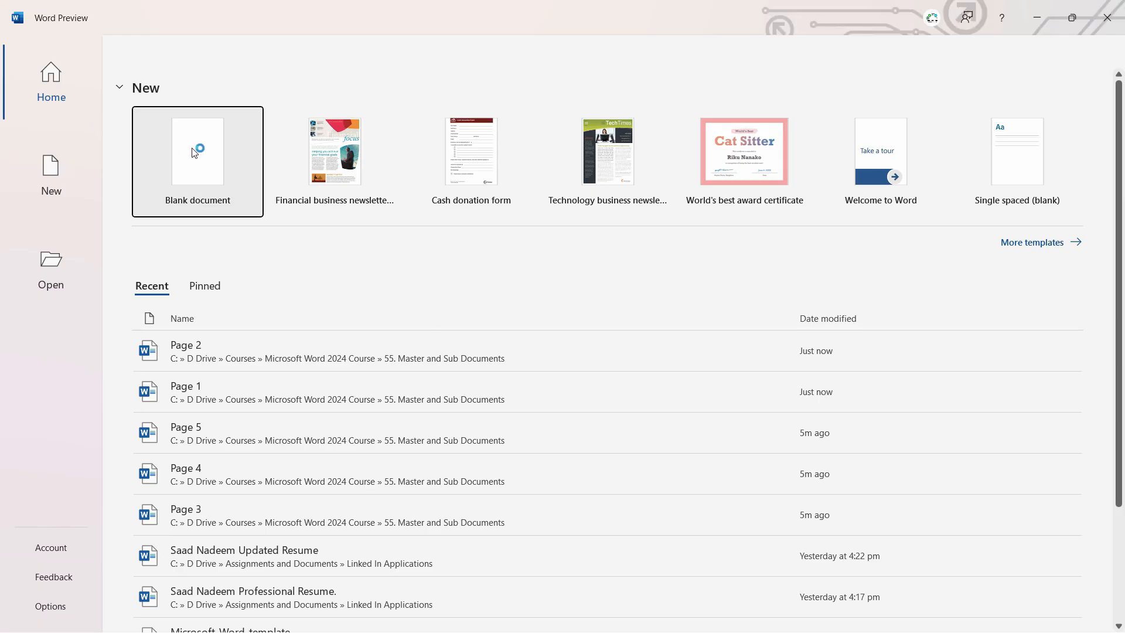
left_click(197, 148)
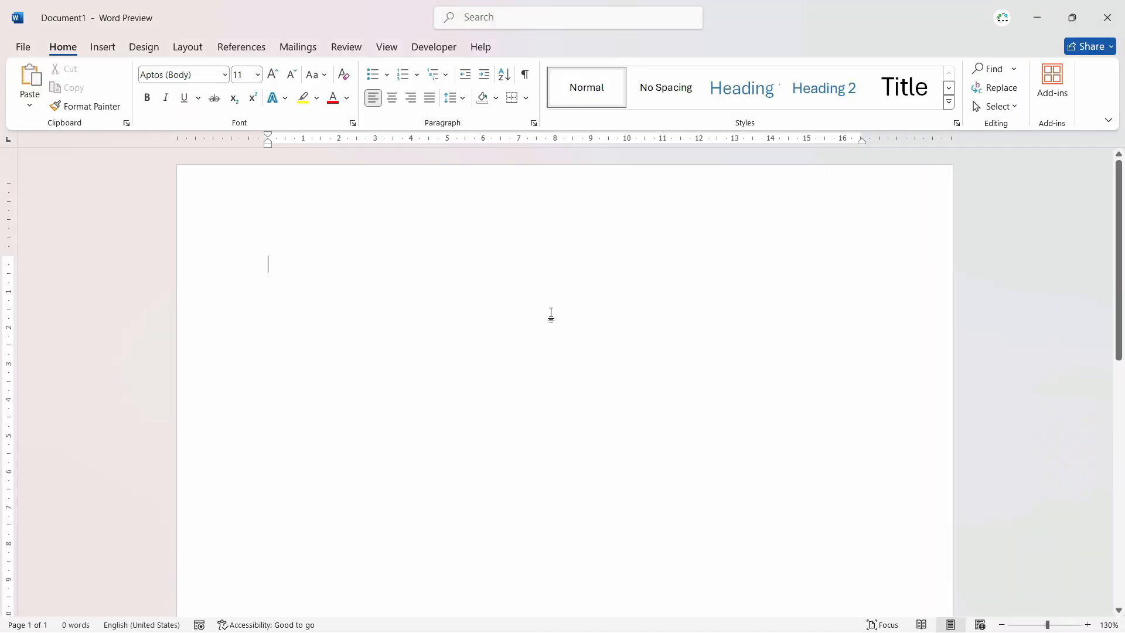
left_click(393, 46)
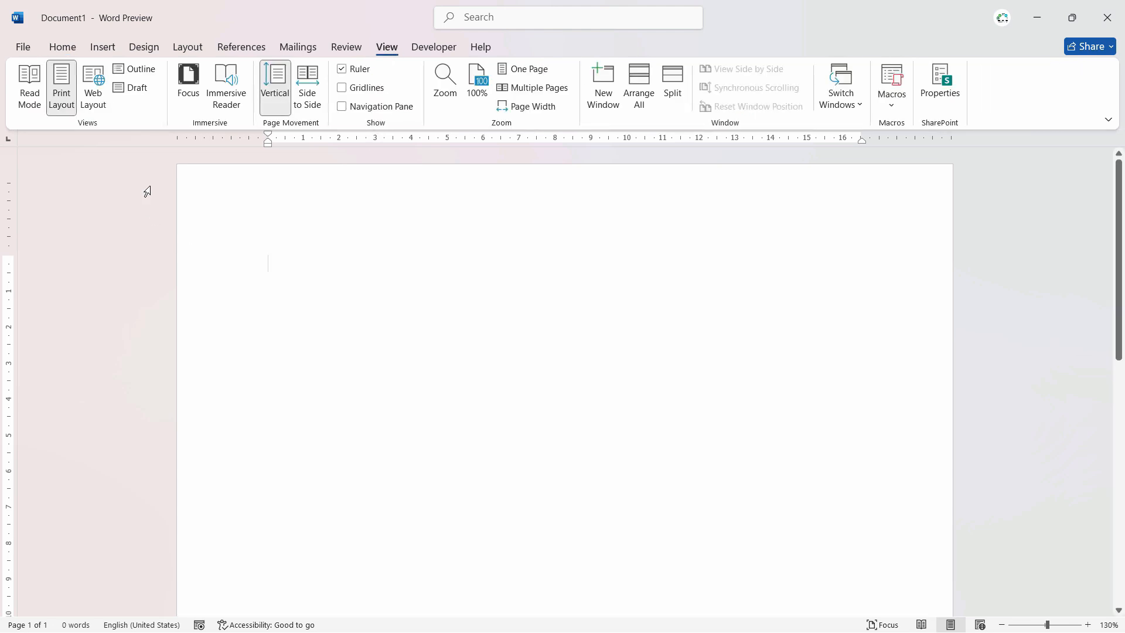
left_click(140, 71)
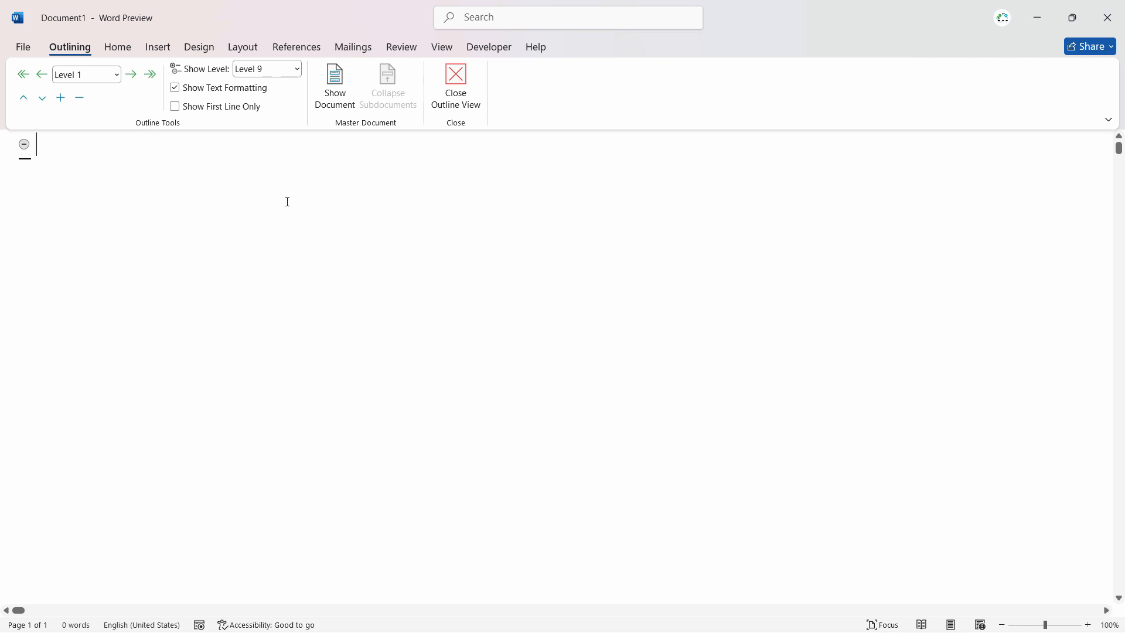
left_click(335, 109)
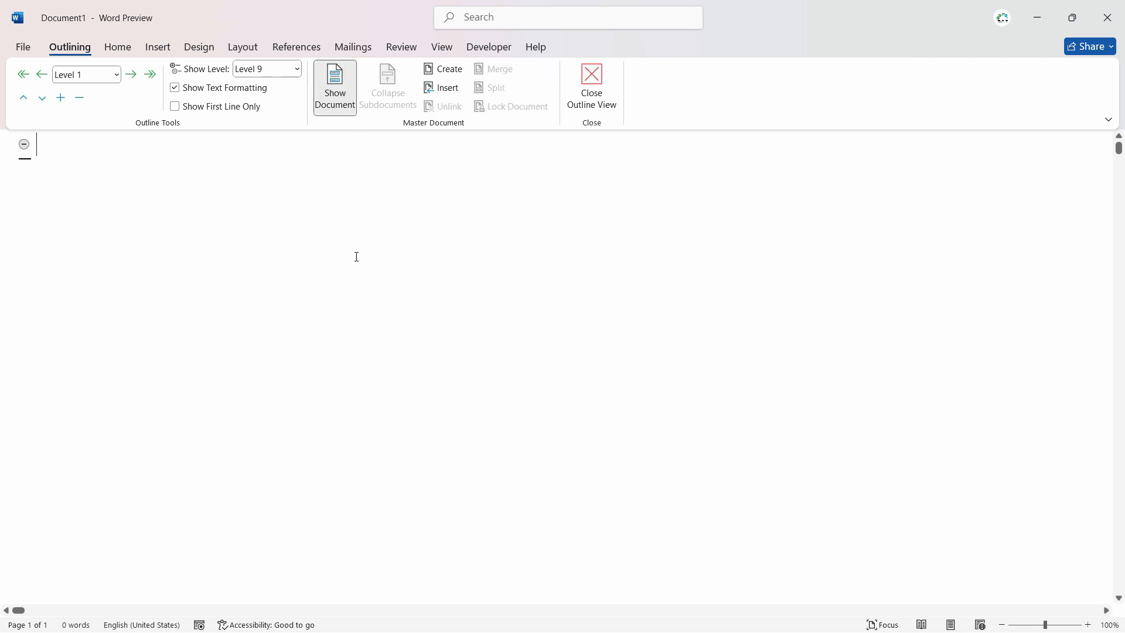
Insert Page 1 from the "55. Master and Sub Documents" folder as the first subdocument.
left_click(443, 88)
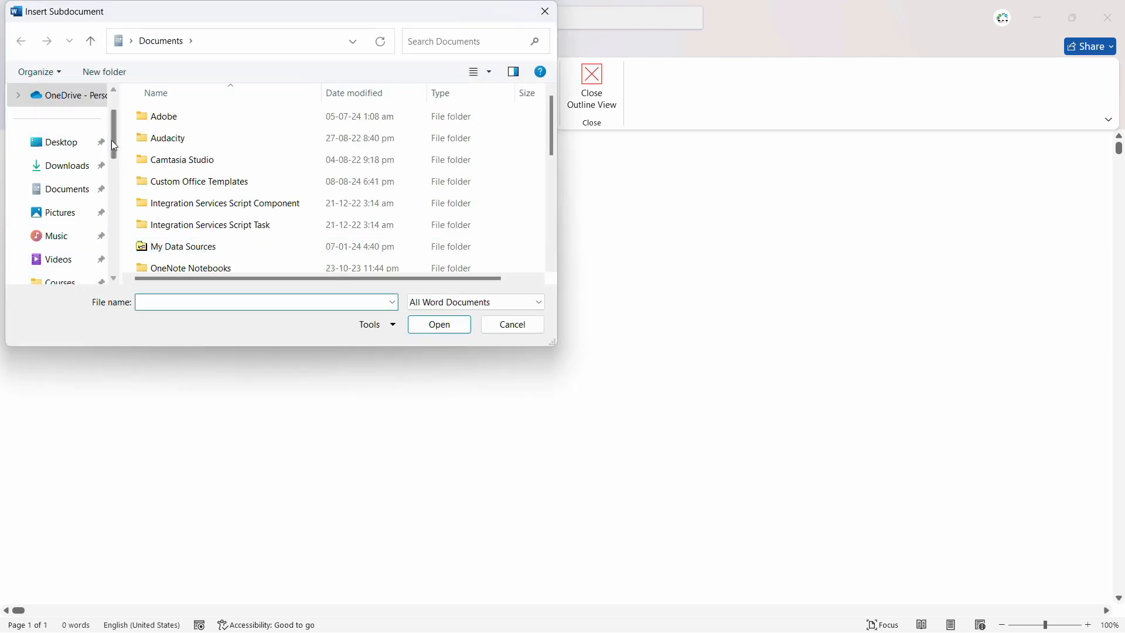
scroll(112, 140, "down", 4)
left_click(67, 142)
left_click(188, 121)
left_click(439, 324)
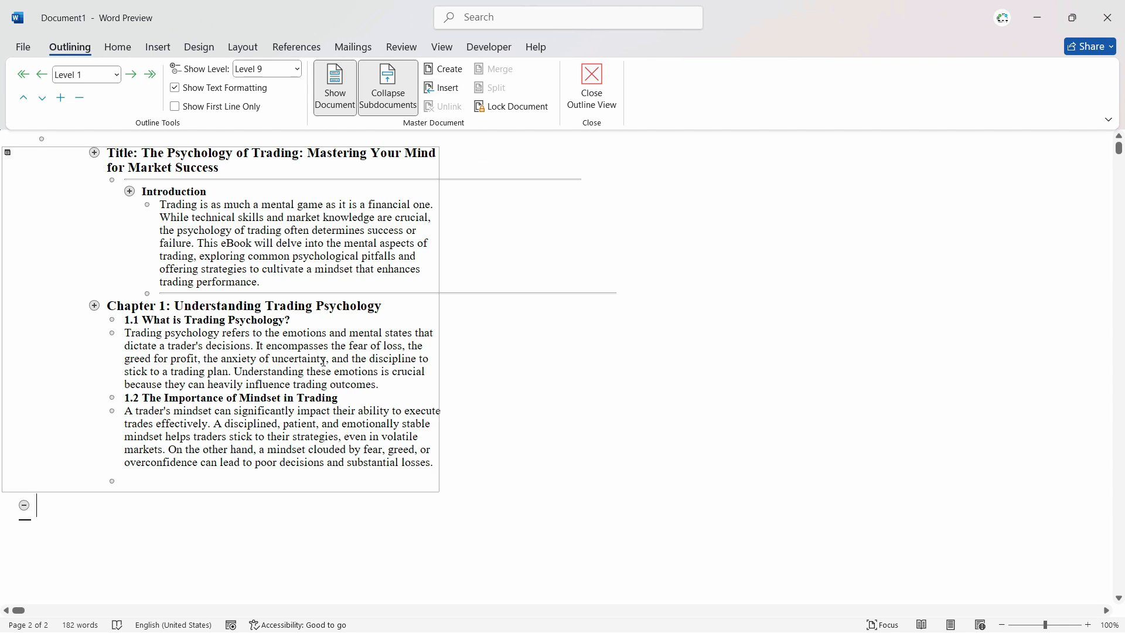
Insert Page 2 as a subdocument below Page 1 and close Outline view.
left_click(443, 87)
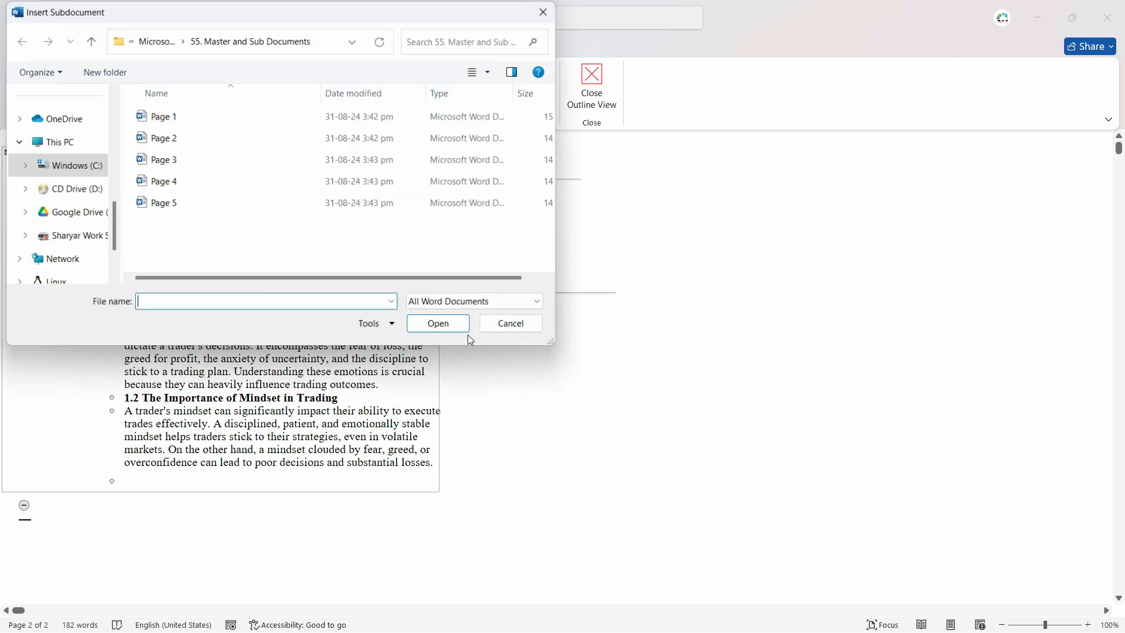
double_click(183, 139)
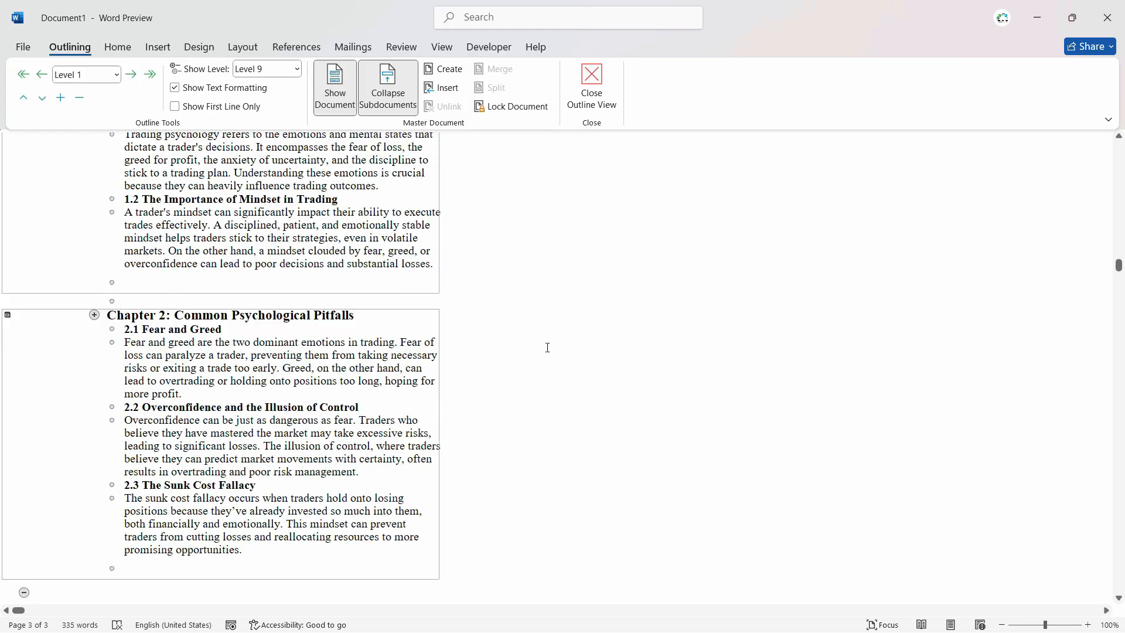
key("ctrl+Home")
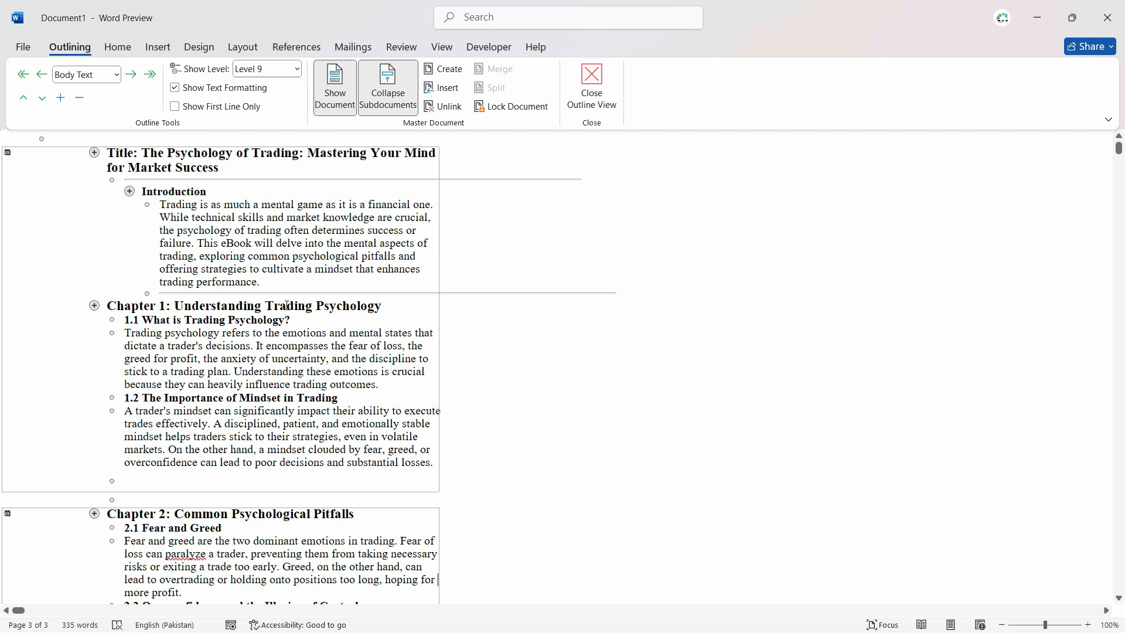
left_click(600, 89)
Examine the pages of the combined document, looking for blank pages and section breaks around the inserted chapters.
scroll(937, 250, "up", 15)
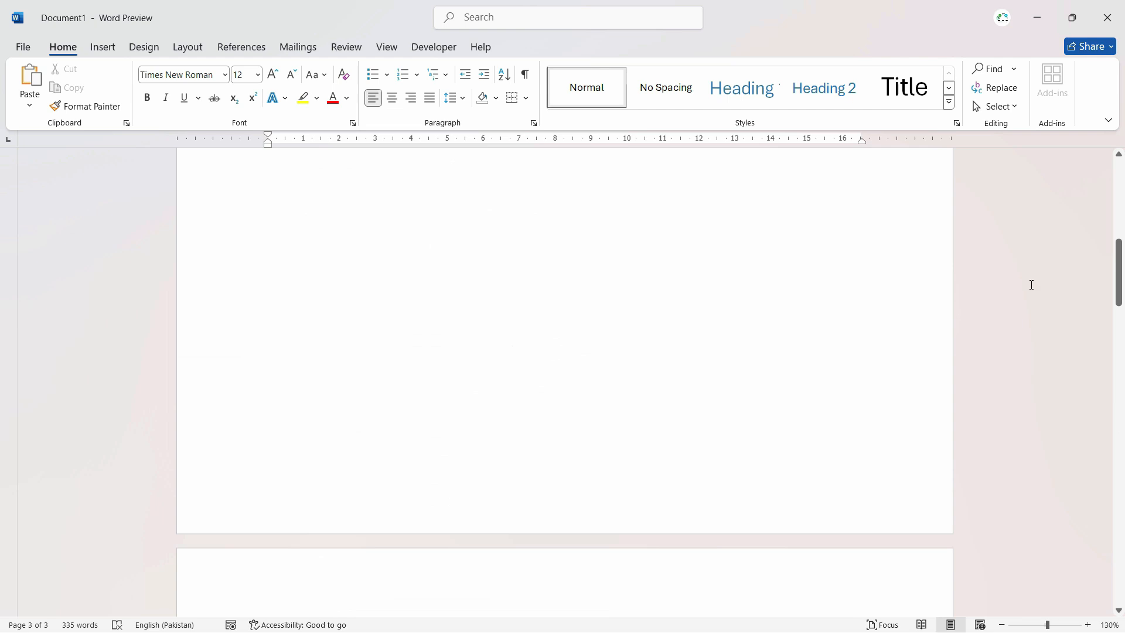
left_click_drag(1119, 262, 1119, 390)
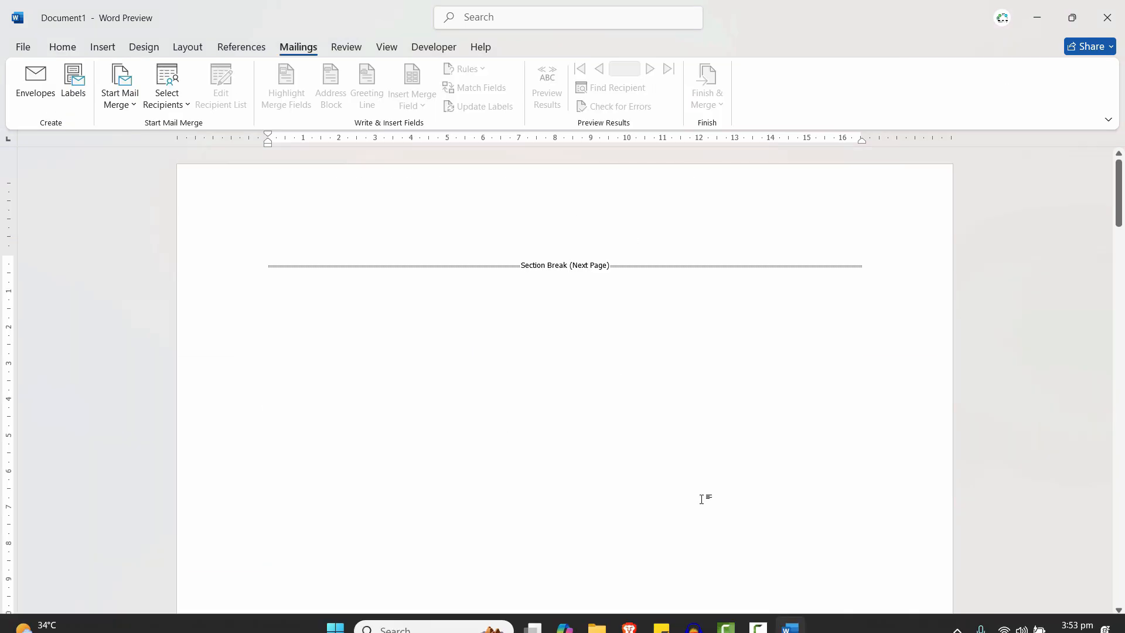
scroll(572, 446, "down", 15)
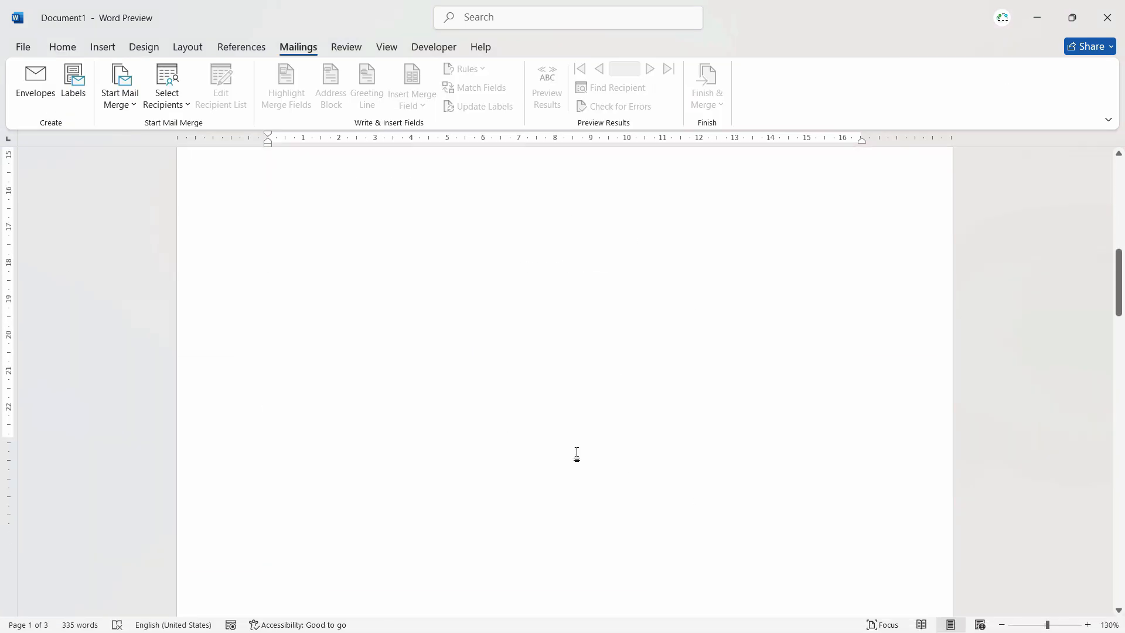
scroll(576, 456, "down", 3)
scroll(583, 472, "up", 15)
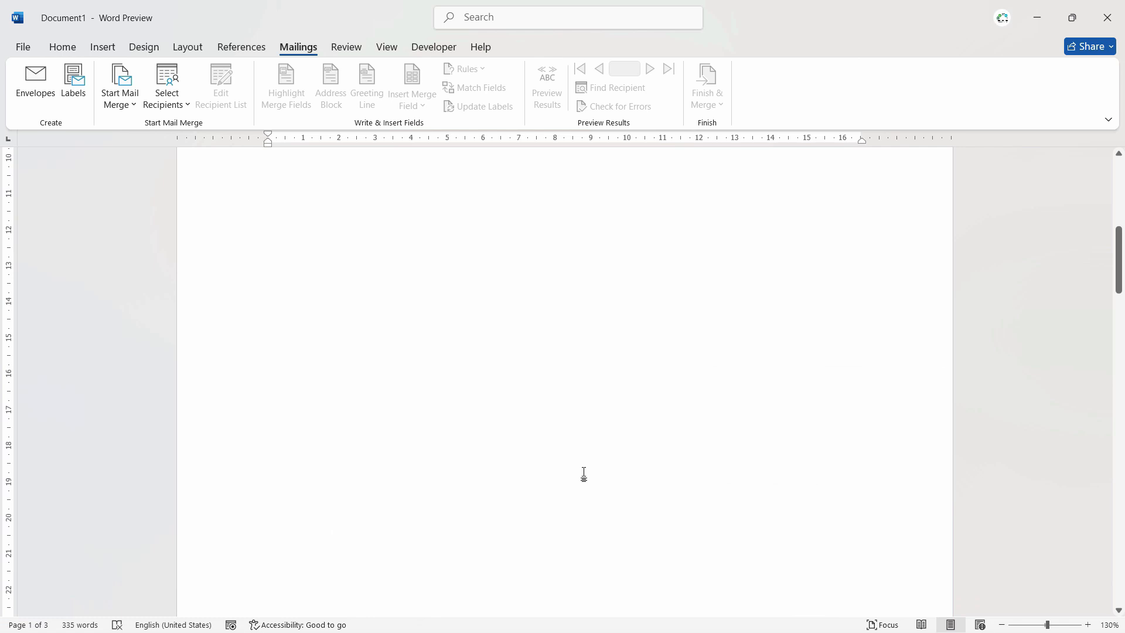
scroll(604, 457, "up", 3)
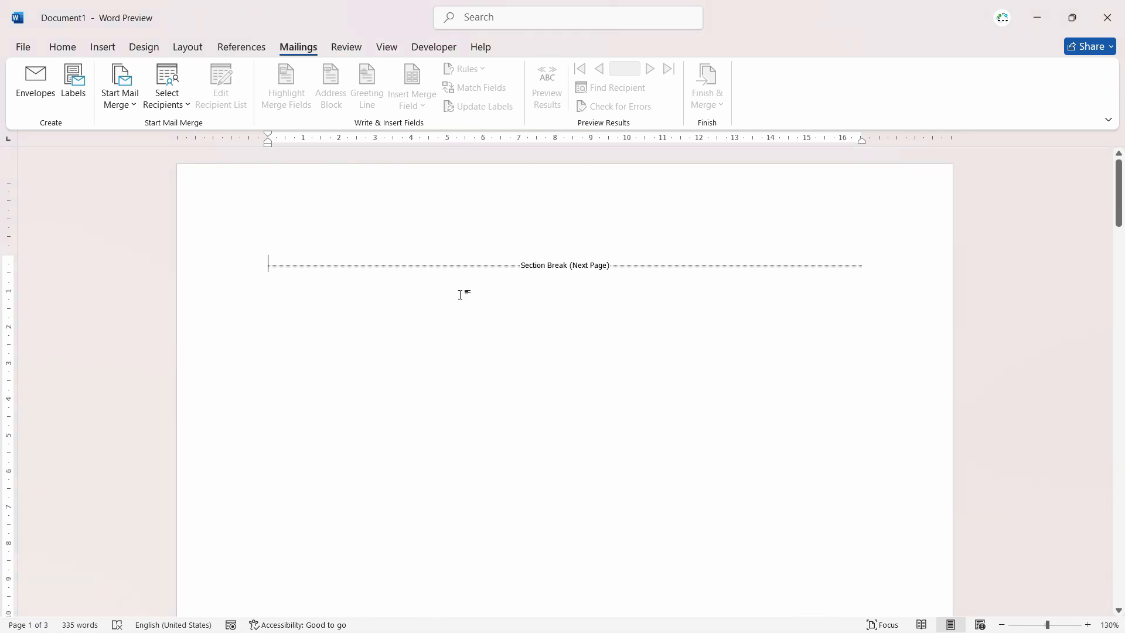
scroll(518, 276, "down", 20)
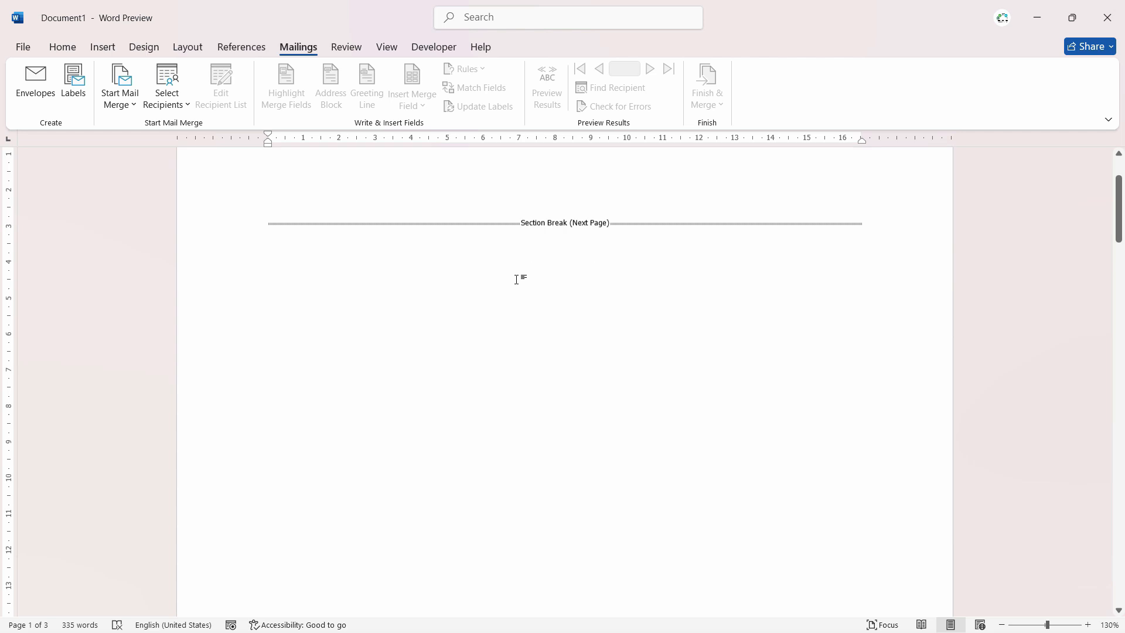
scroll(519, 262, "up", 2)
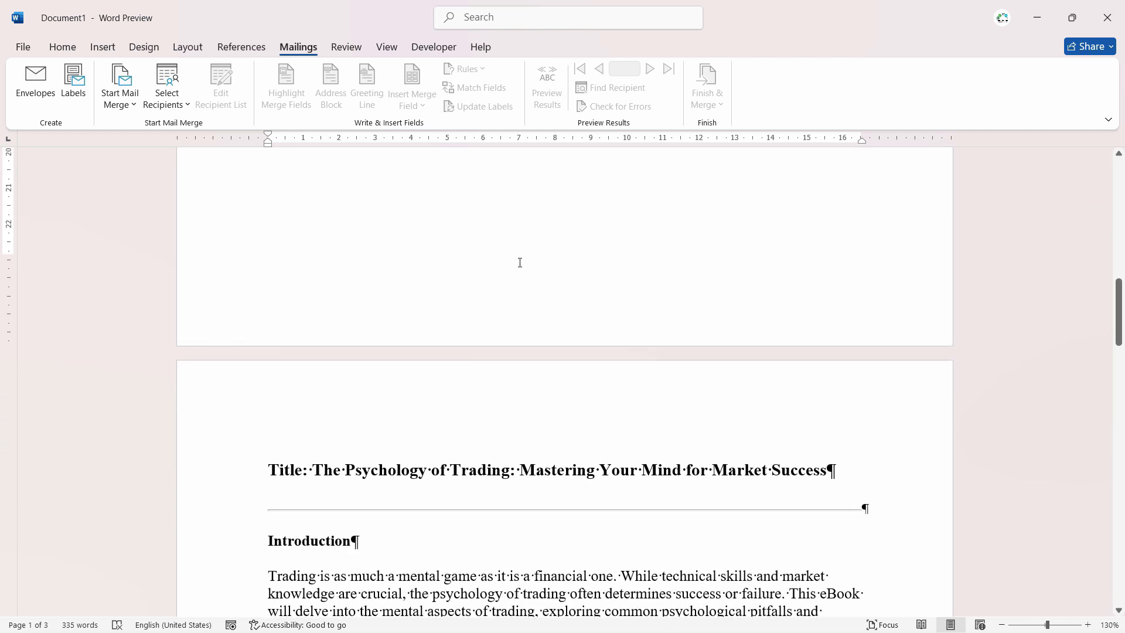
scroll(520, 261, "down", 7)
scroll(547, 266, "up", 3)
Delete the Next Page section break on the blank first page and check the remaining pages through the end of Chapter 2.
scroll(549, 270, "up", 20)
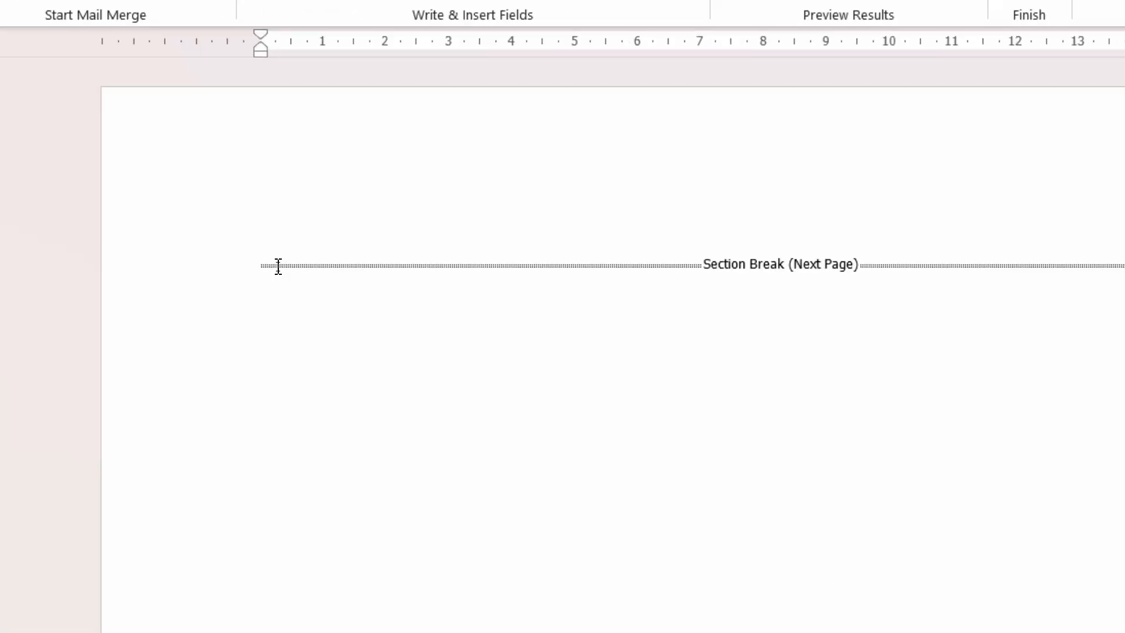
key("Delete")
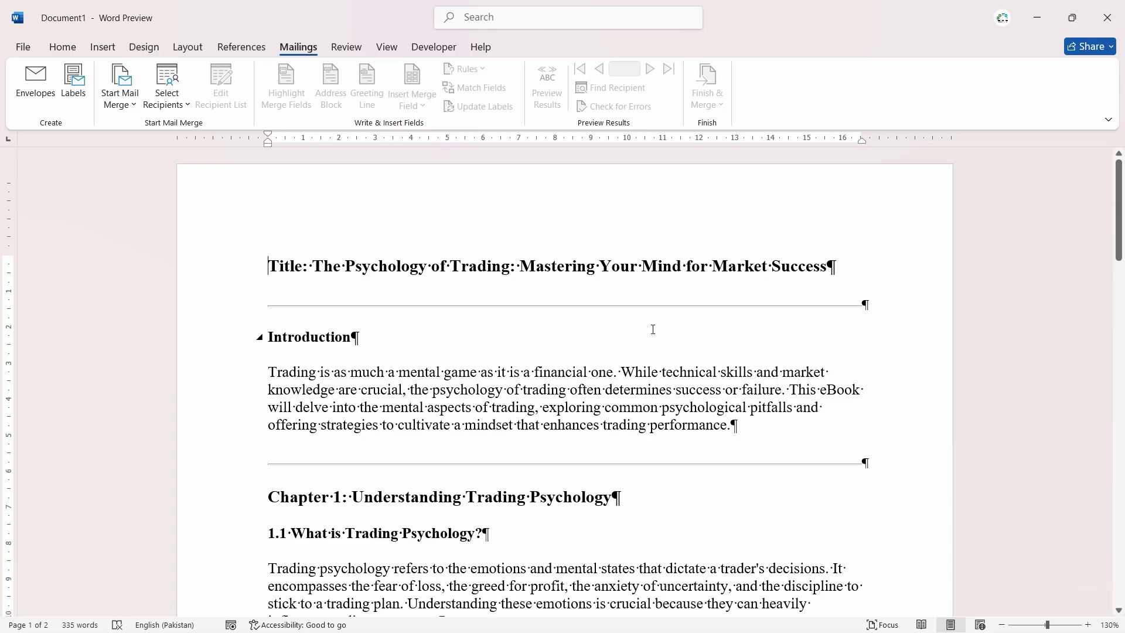
left_click_drag(1119, 191, 1121, 194)
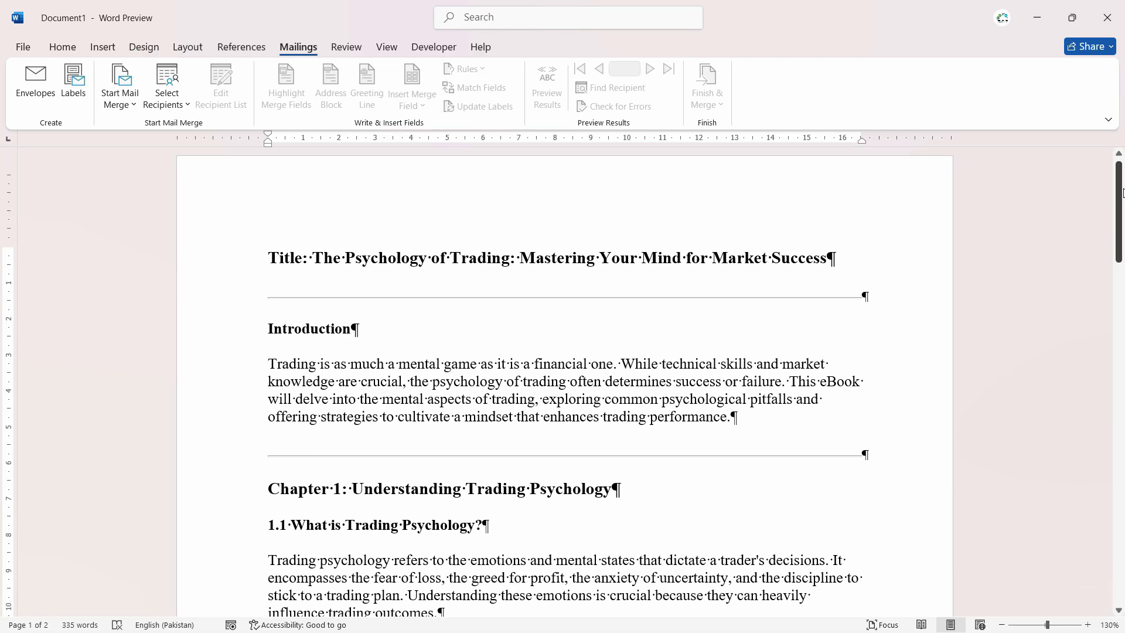
scroll(919, 240, "down", 10)
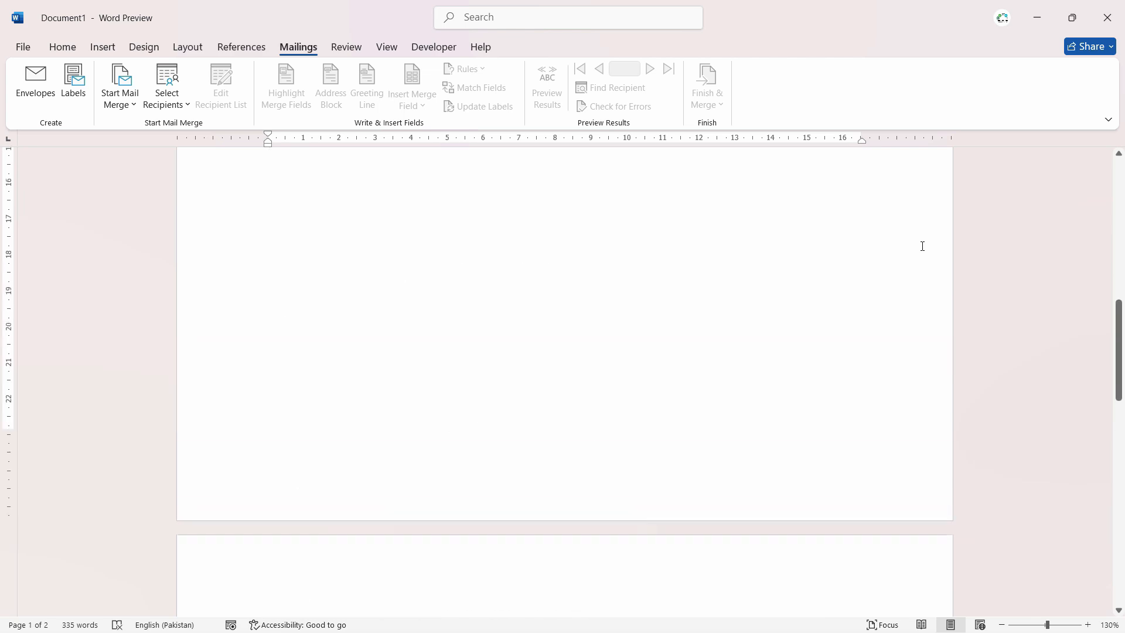
scroll(921, 246, "up", 3)
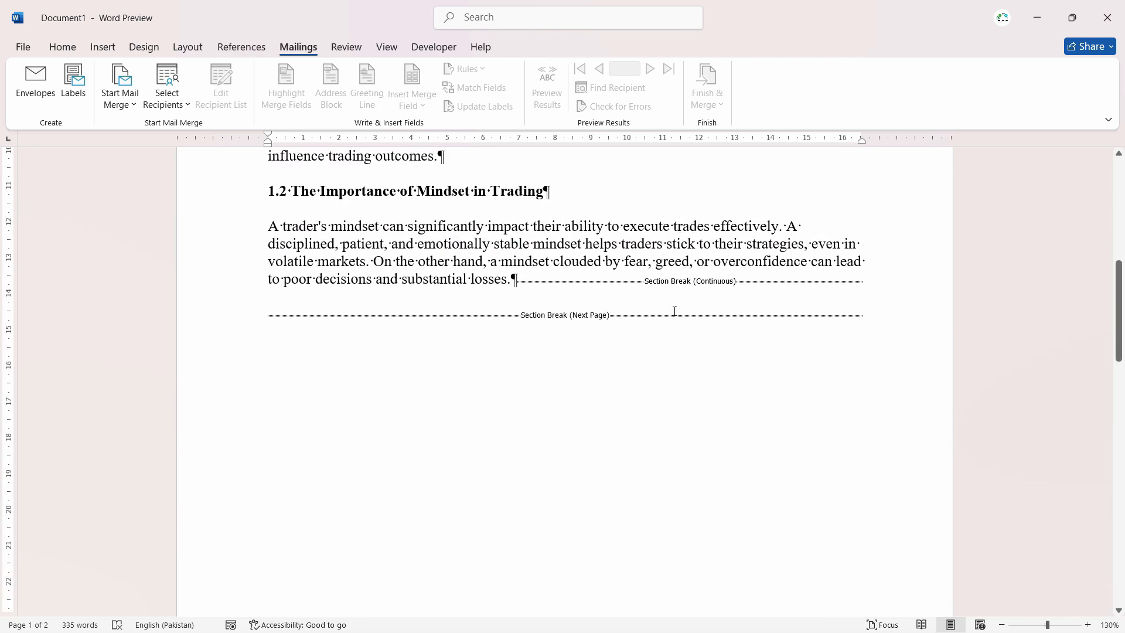
scroll(748, 349, "down", 5)
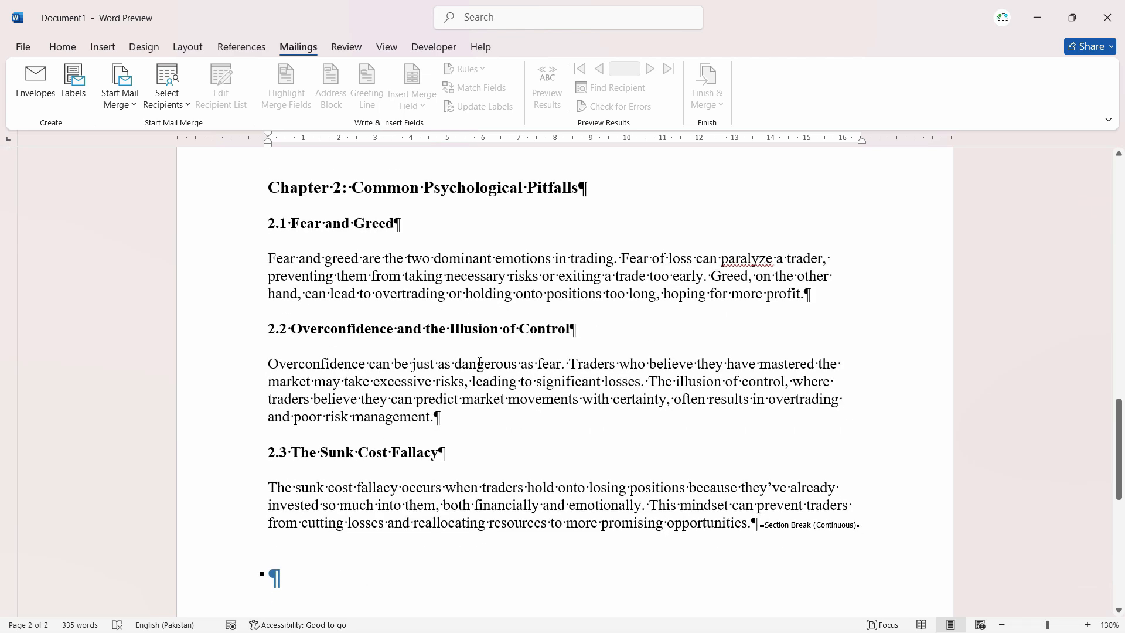
scroll(479, 361, "down", 3)
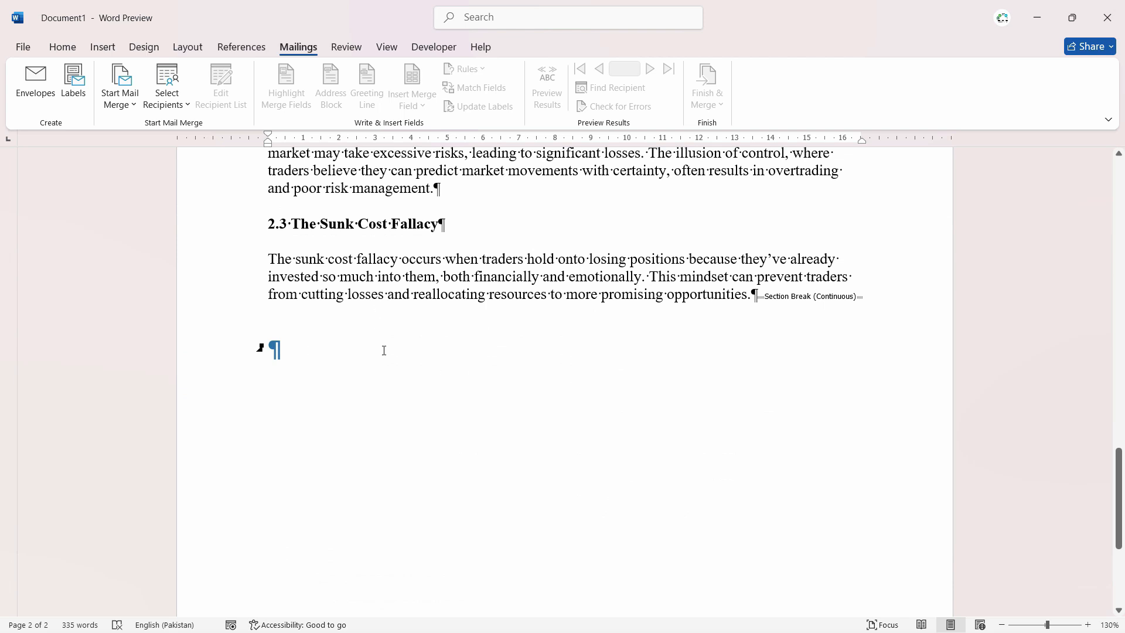
Return to Outline view at the empty paragraph after Chapter 2 and show the master document tools.
left_click(386, 47)
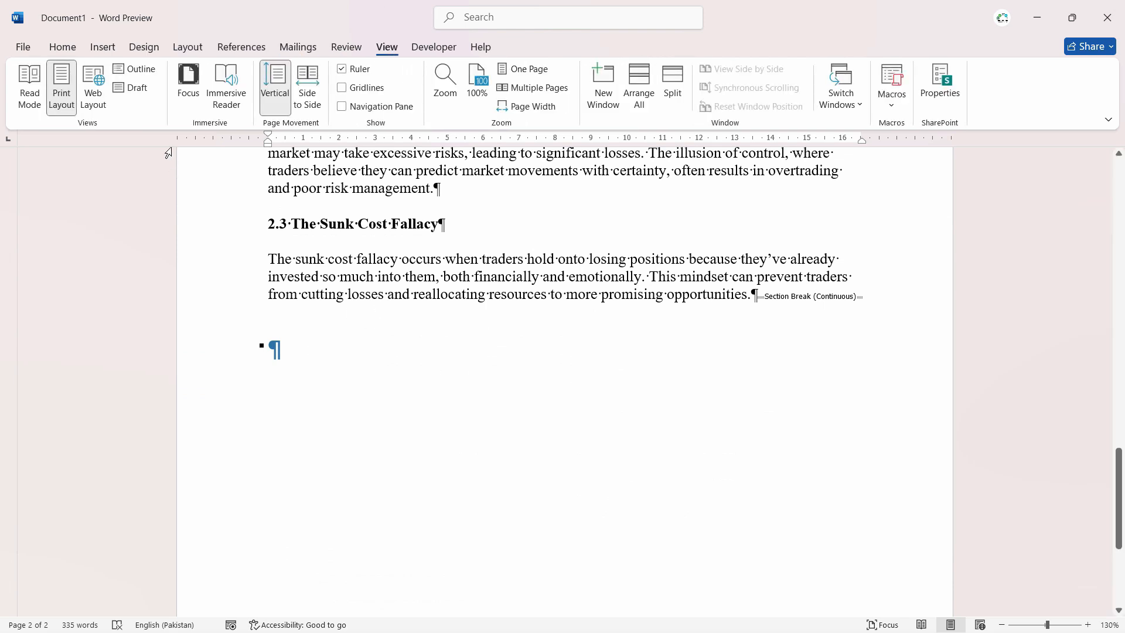
left_click(151, 70)
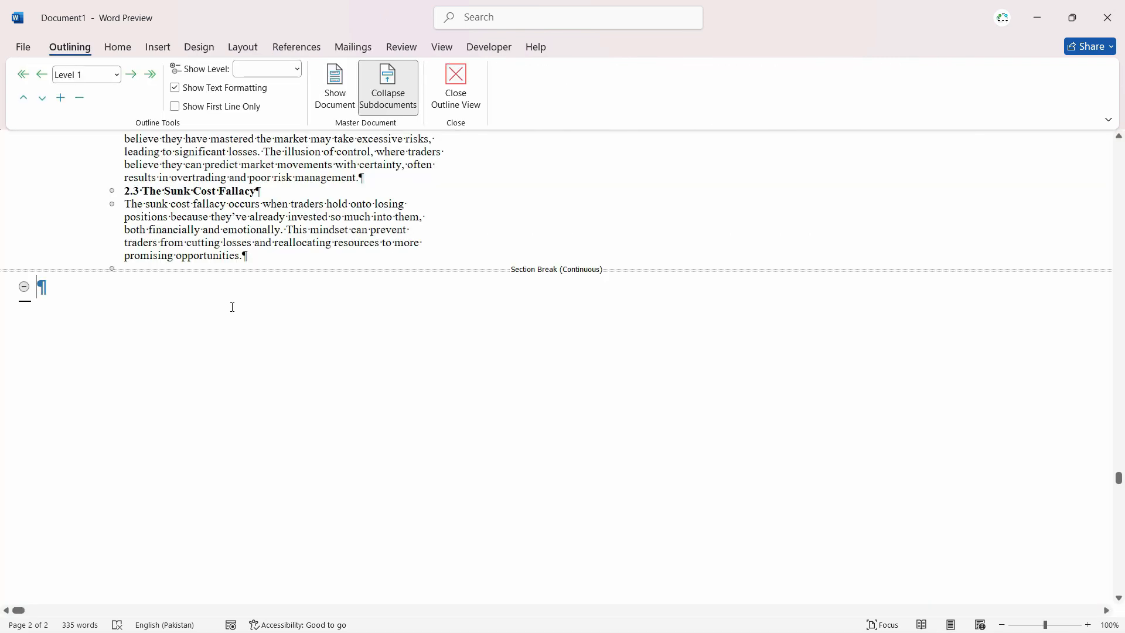
left_click(335, 88)
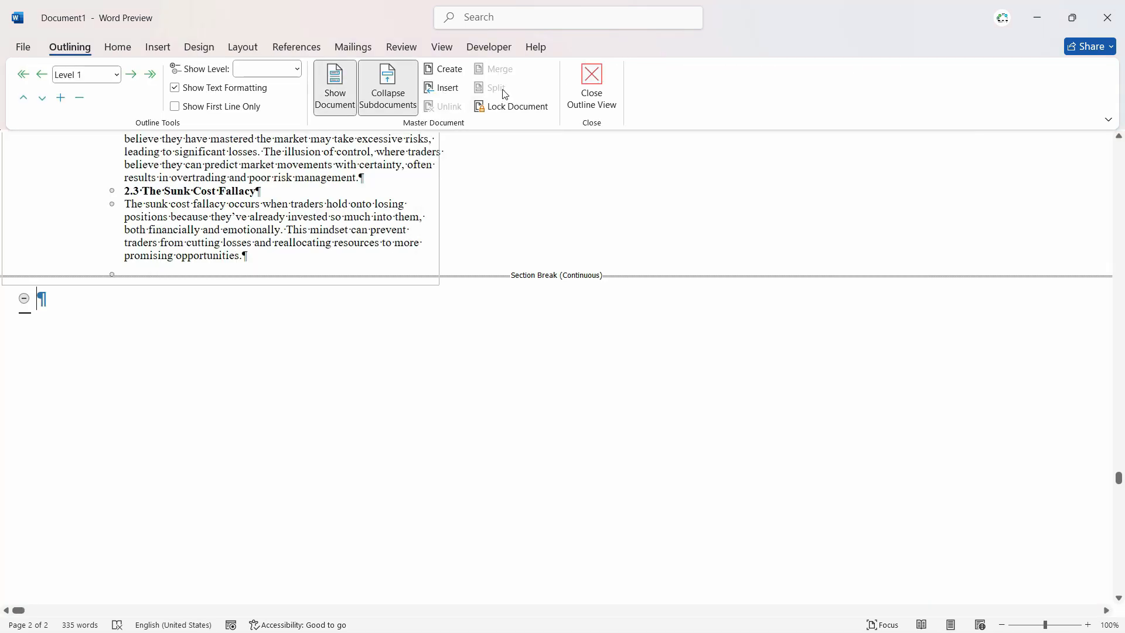
Insert Page 3, Page 4 and Page 5 in order as subdocuments below Chapter 2.
left_click(451, 91)
left_click(183, 163)
left_click(439, 324)
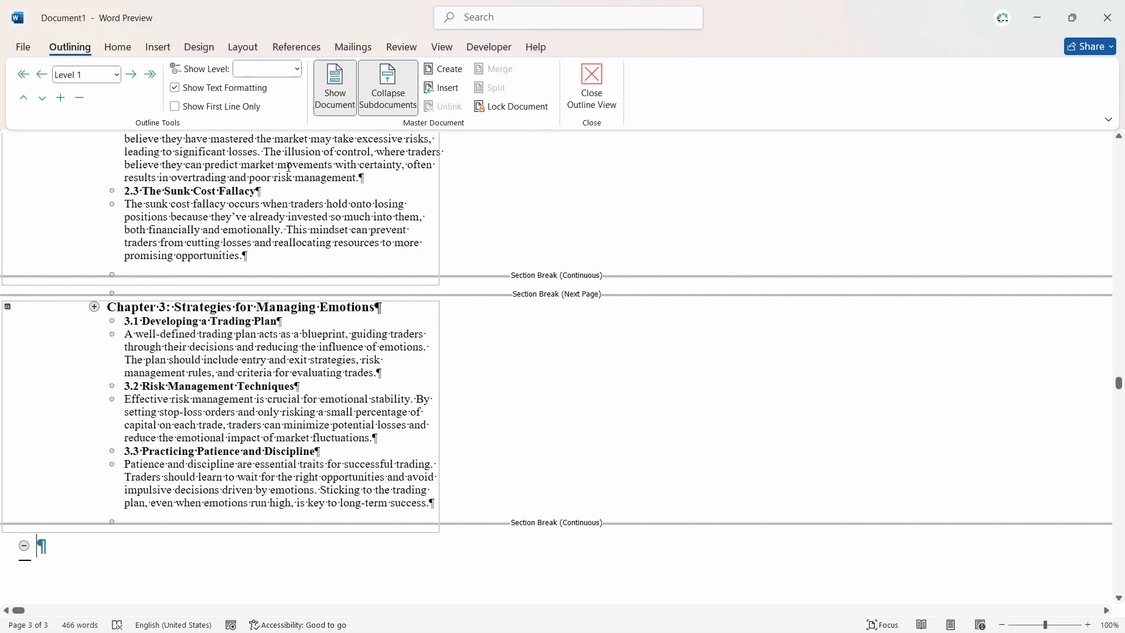
left_click(444, 88)
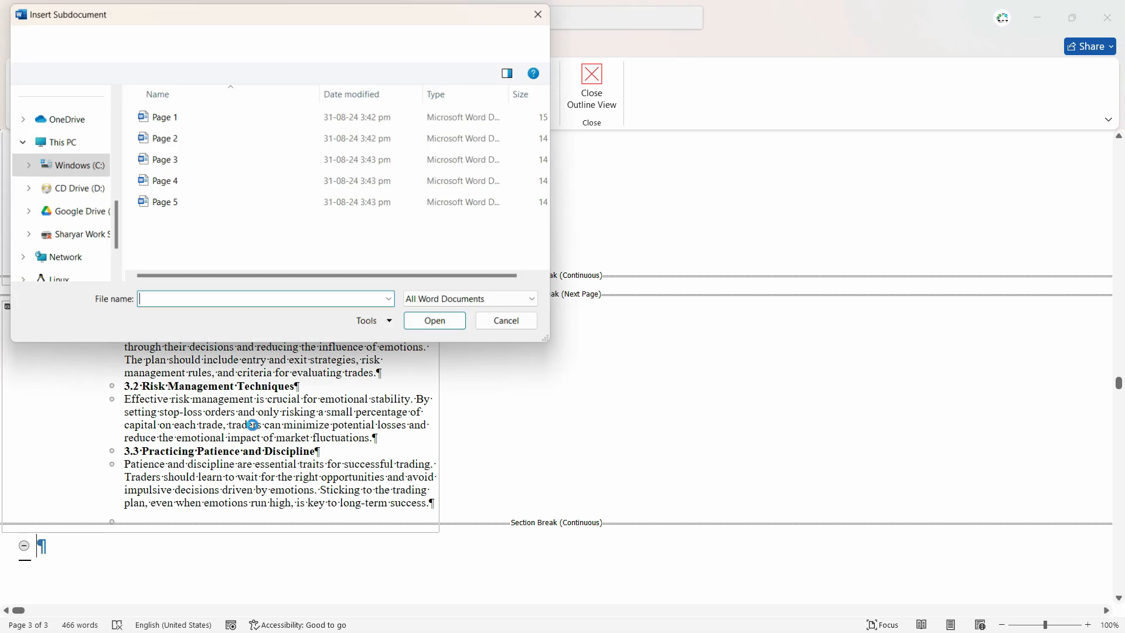
double_click(158, 183)
double_click(167, 203)
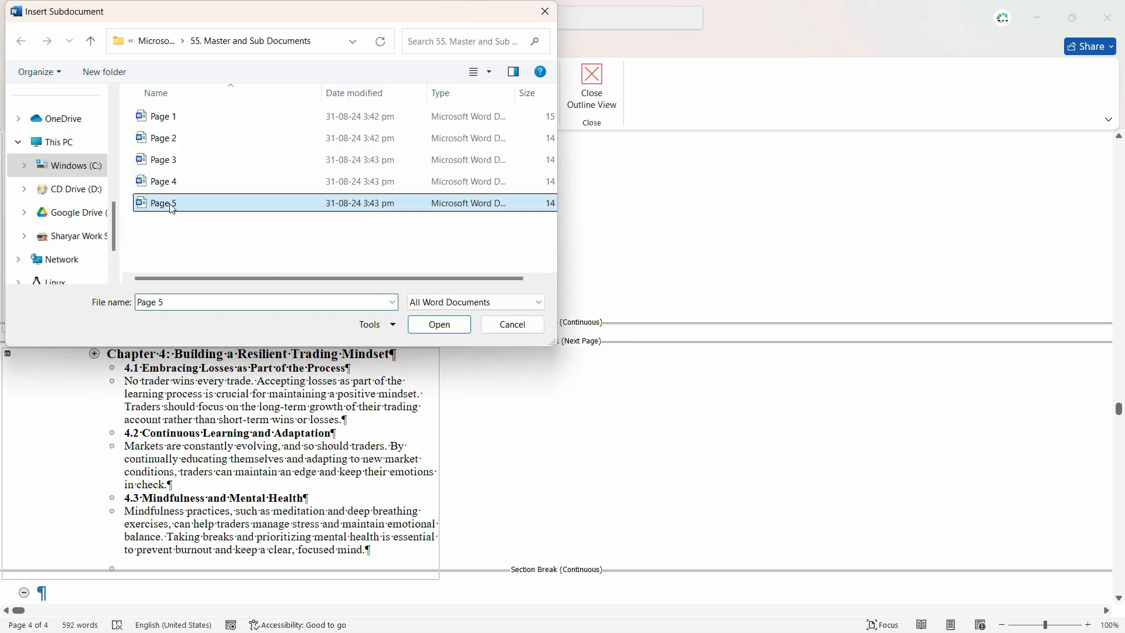
scroll(277, 253, "down", 3)
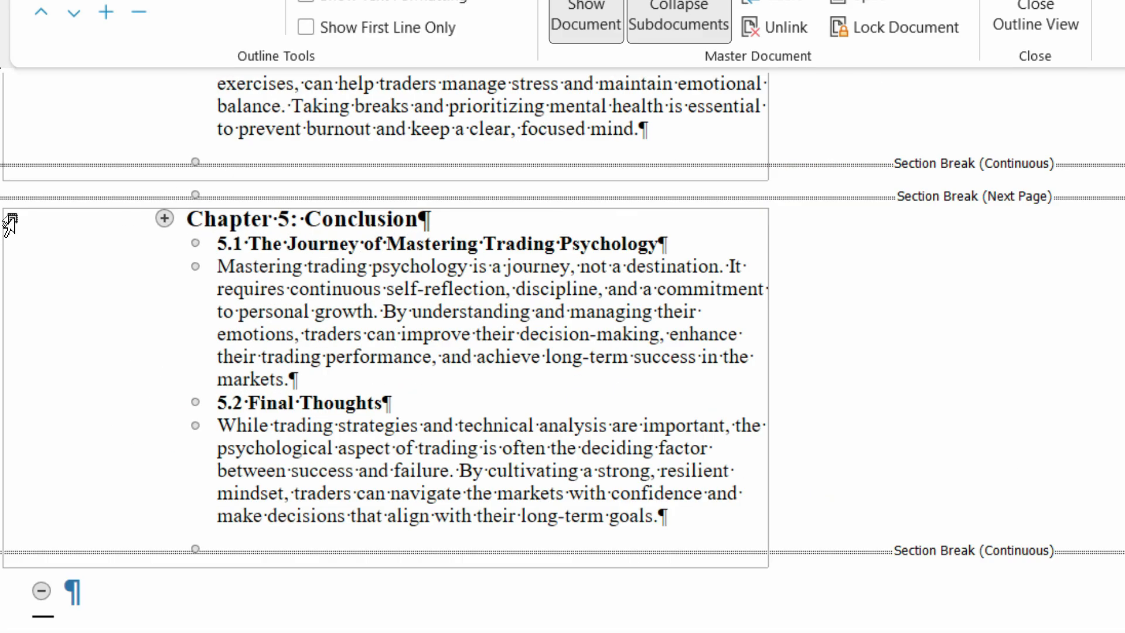
Open the Chapter 5 subdocument in its own window, close it again, and try to lock it in the master document.
double_click(10, 222)
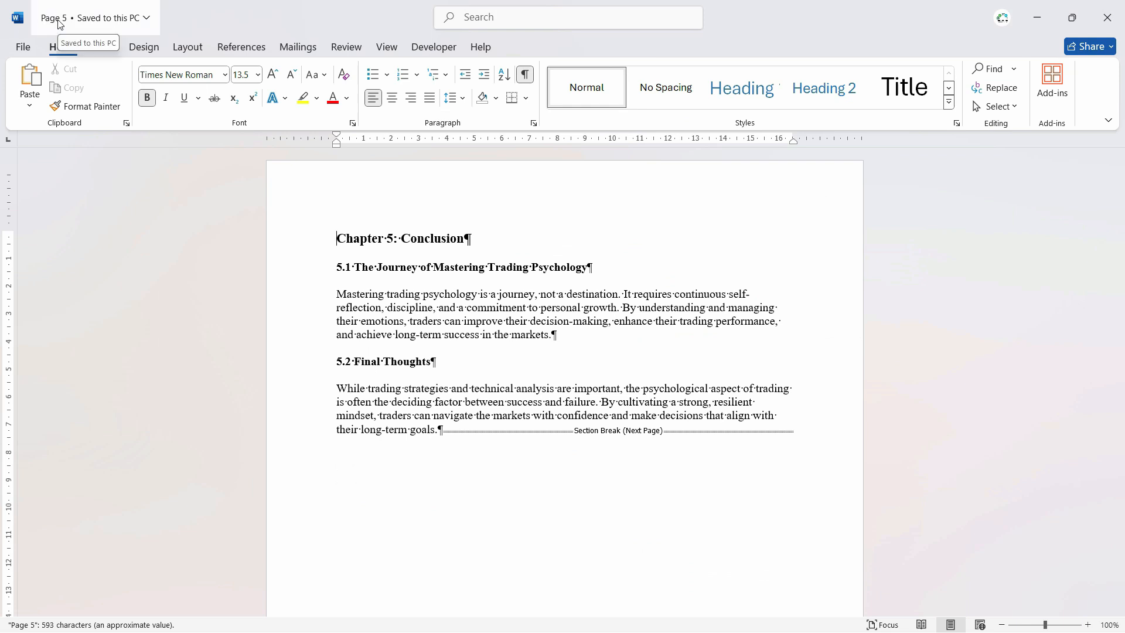
left_click(1107, 17)
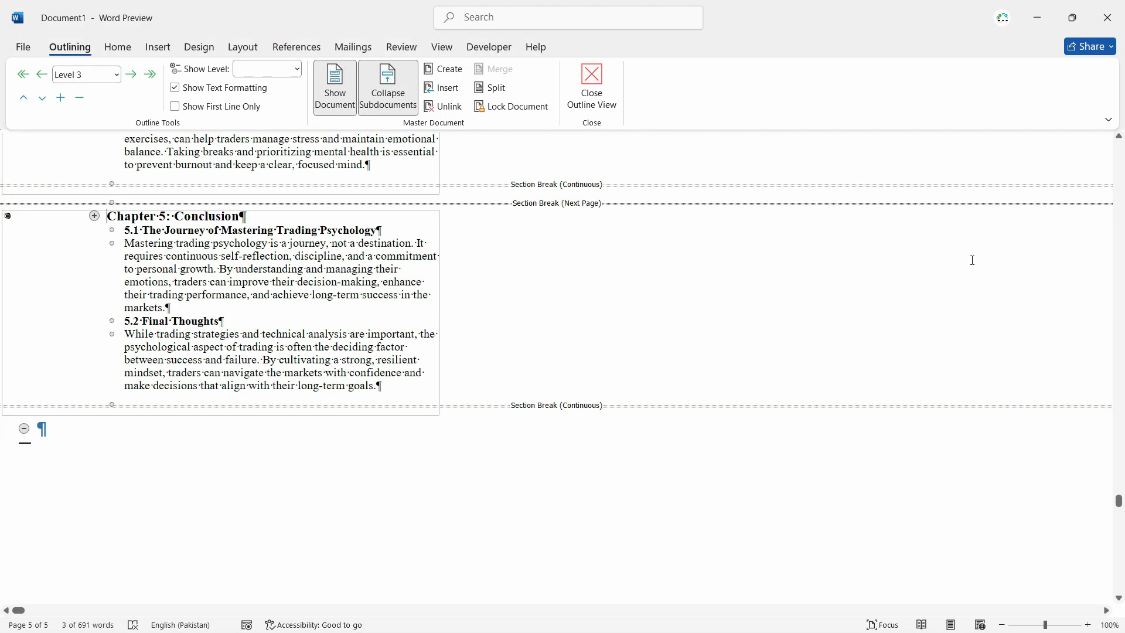
left_click(534, 108)
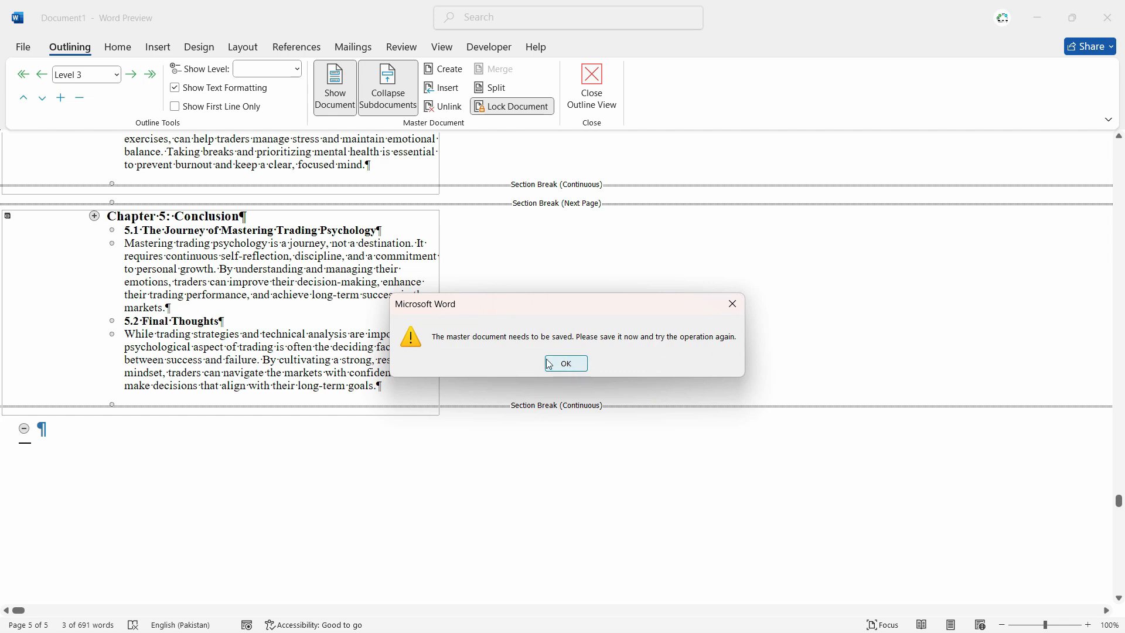
left_click(567, 365)
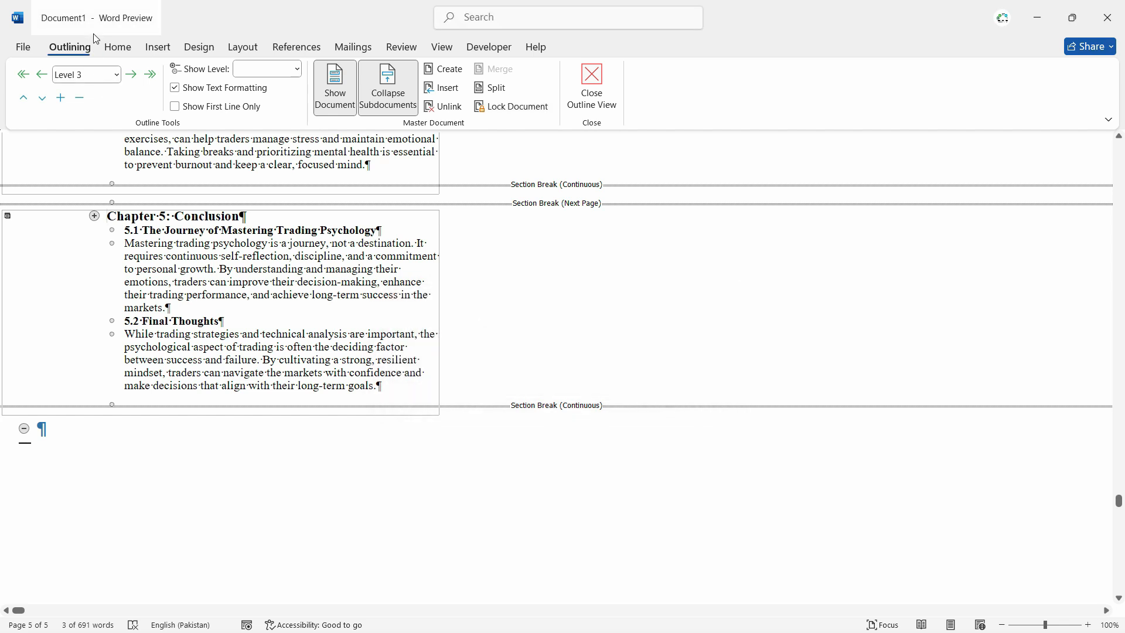
Close Outline view and hide the formatting marks in the combined document.
left_click(592, 88)
scroll(542, 362, "up", 5)
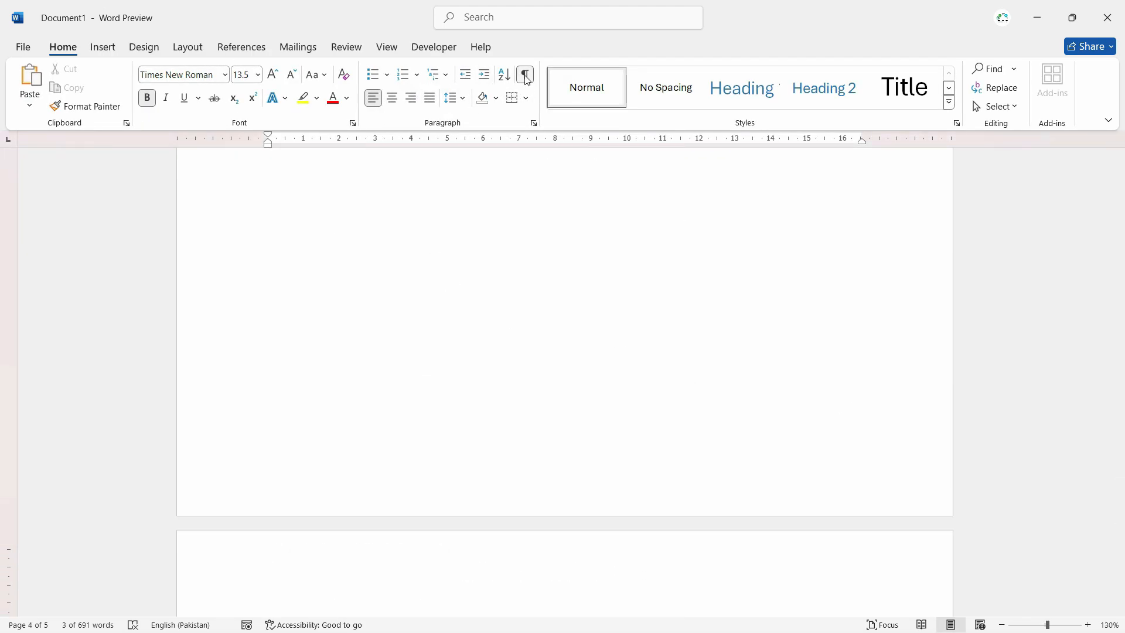
left_click_drag(1122, 483, 1118, 175)
Examine the page layout of the combined document, from an overview of all pages to the individual chapters.
scroll(885, 340, "down", 4)
scroll(885, 340, "down", 6)
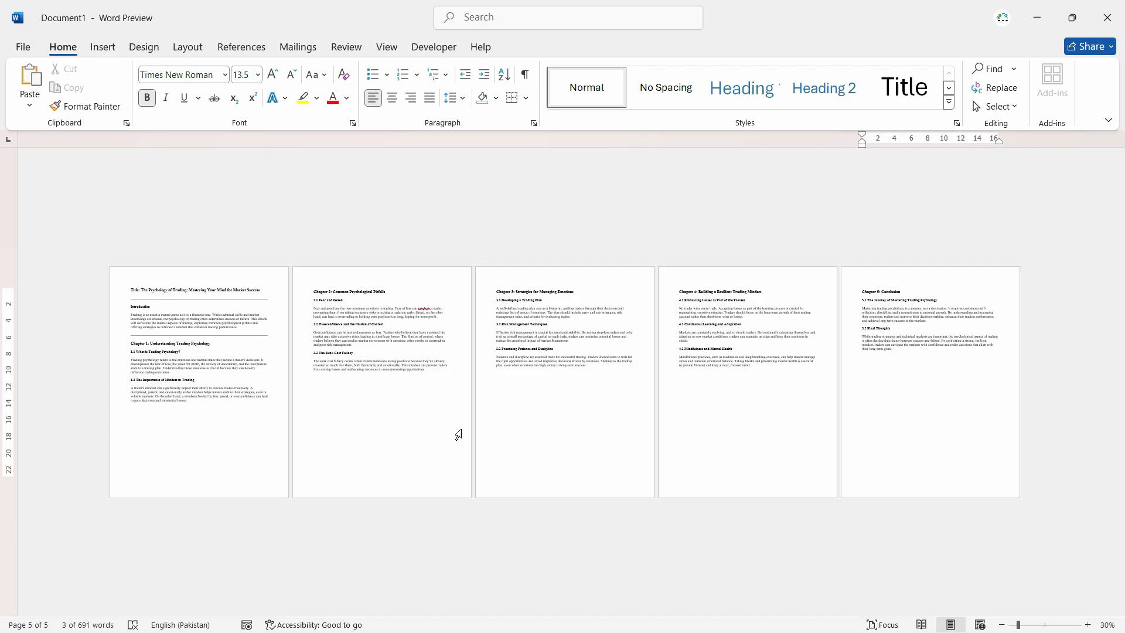
scroll(557, 389, "up", 4)
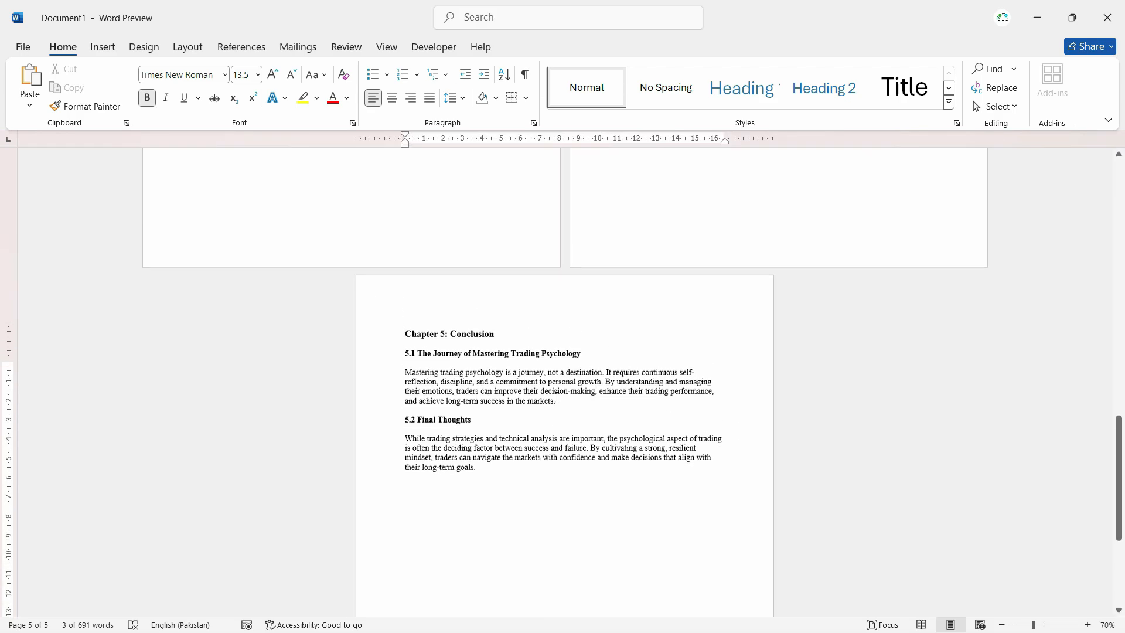
scroll(557, 397, "up", 3)
scroll(590, 414, "up", 5)
left_click(615, 370)
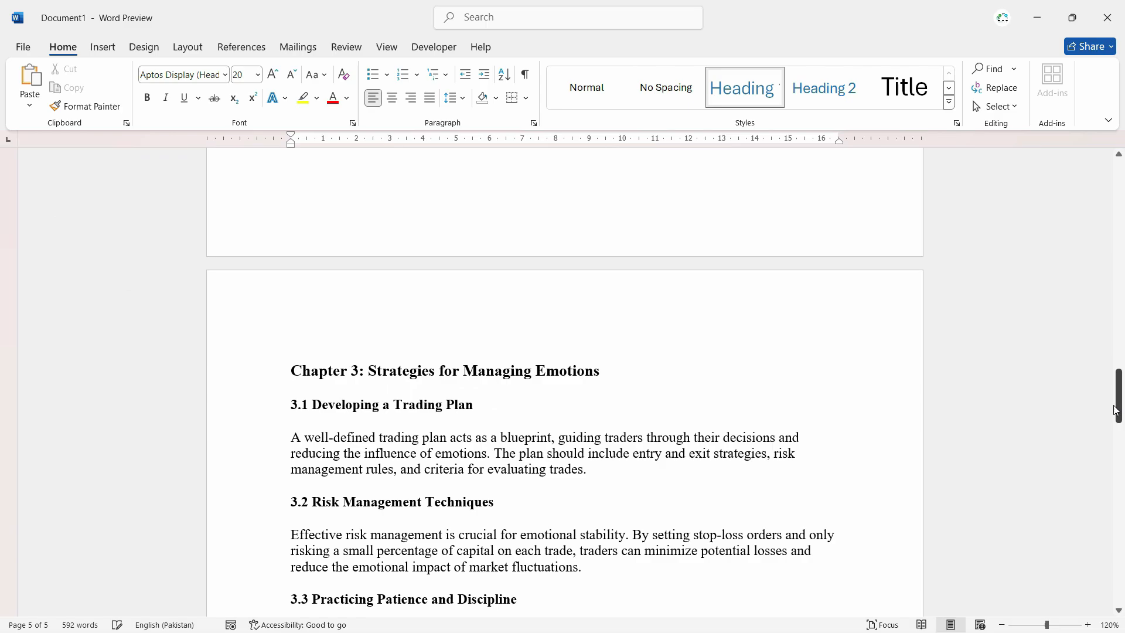
left_click_drag(1116, 410, 1118, 176)
scroll(850, 348, "down", 4)
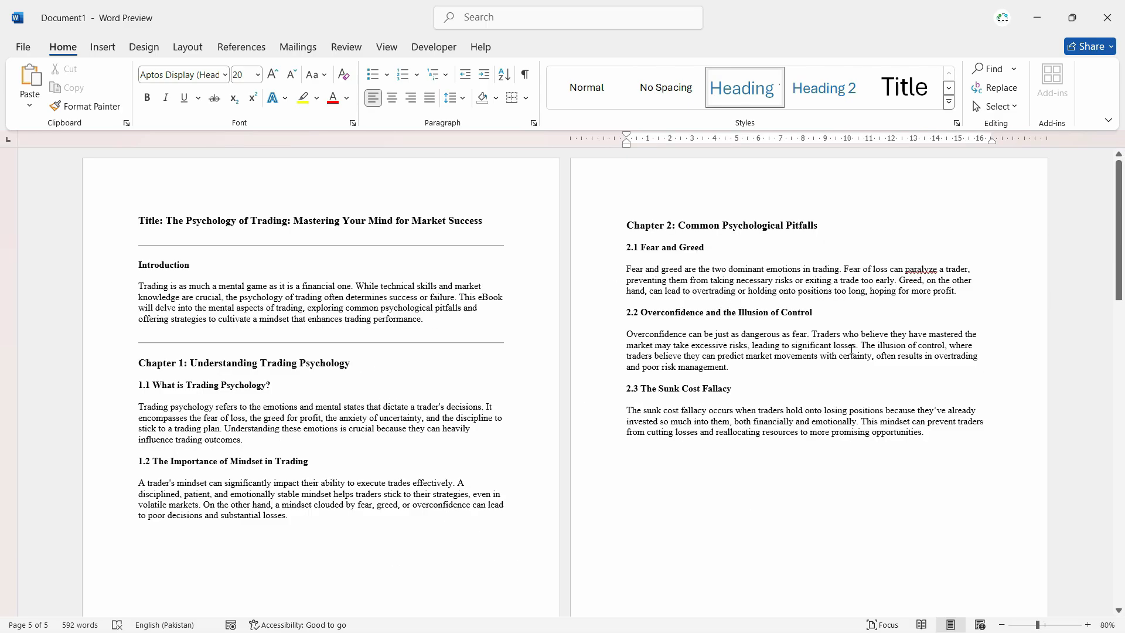
Save the document as "Master Document" in the 55. Master and Sub Documents folder.
key("alt+f")
left_click(69, 279)
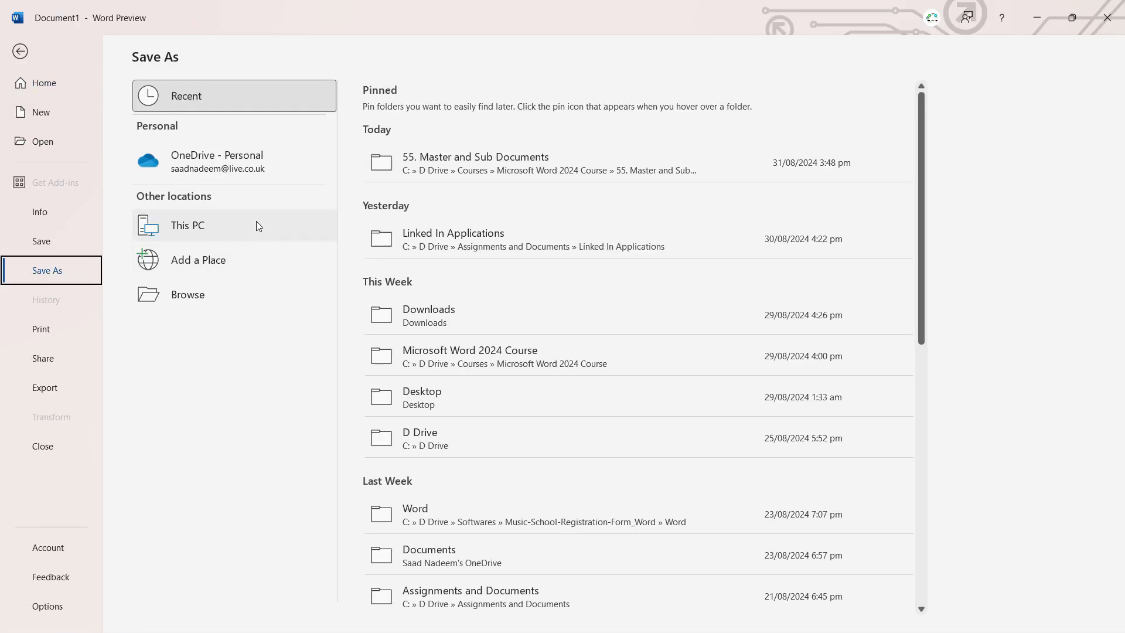
left_click(255, 225)
type("Master")
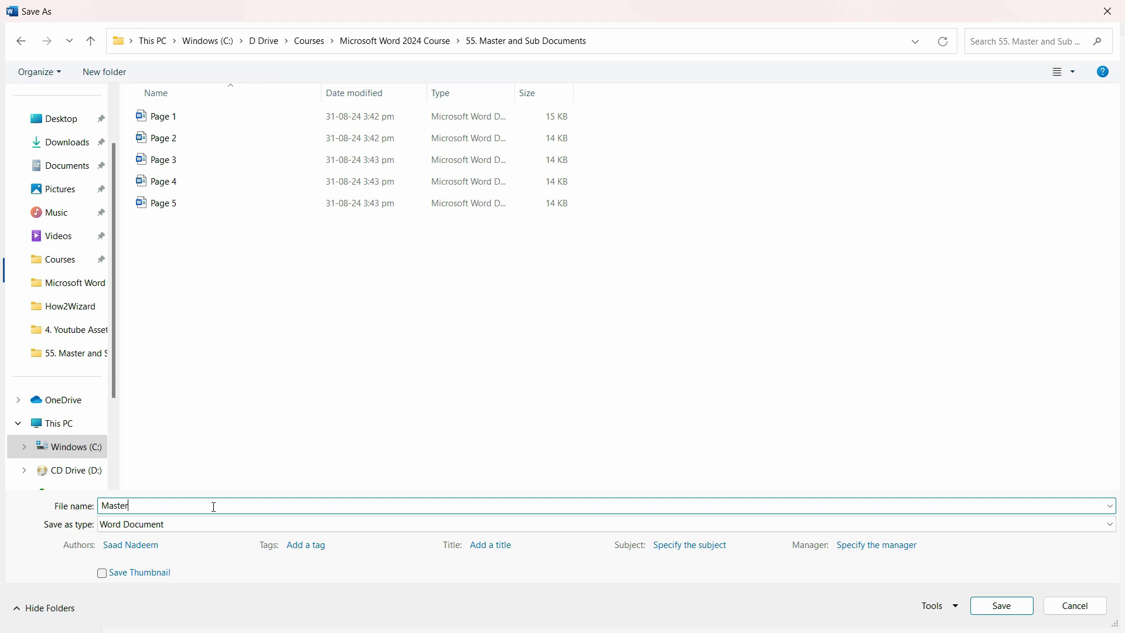
type(" Document")
key("Return")
Examine the pages of the master document in the print preview and return to the document.
left_click(17, 52)
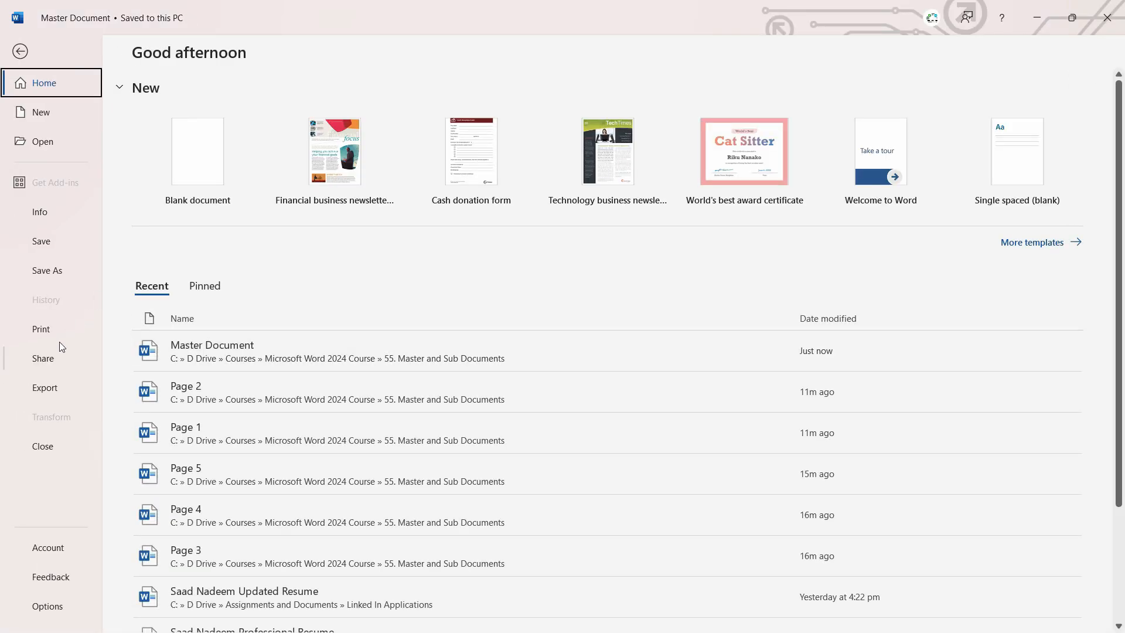
left_click(42, 329)
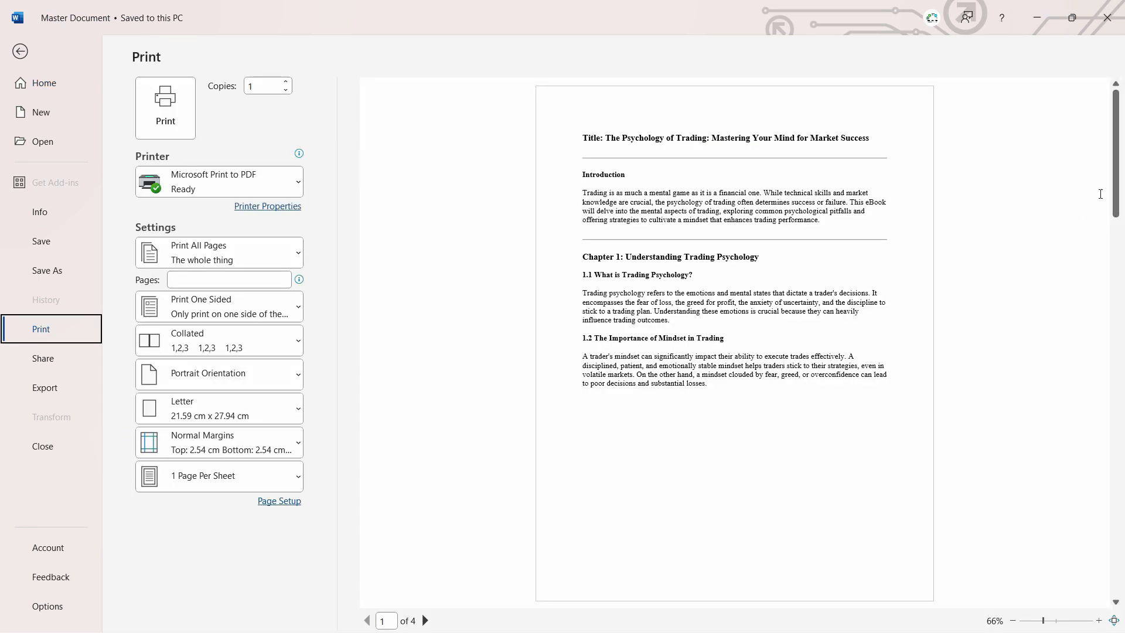
left_click_drag(1115, 176, 1115, 243)
scroll(1095, 251, "up", 1)
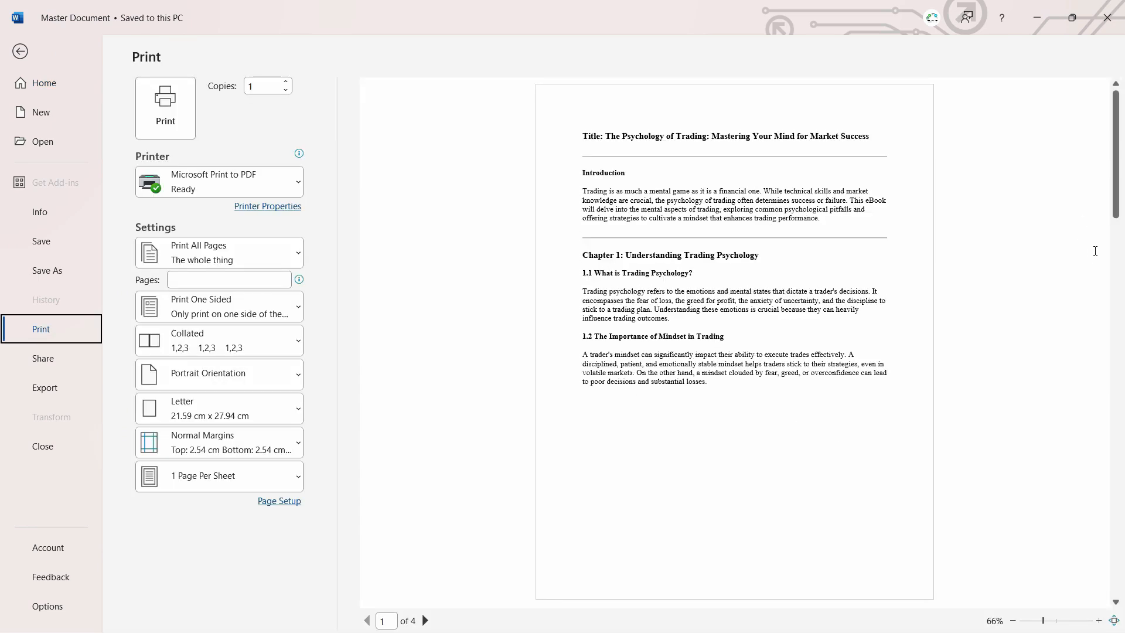
scroll(1095, 251, "down", 3)
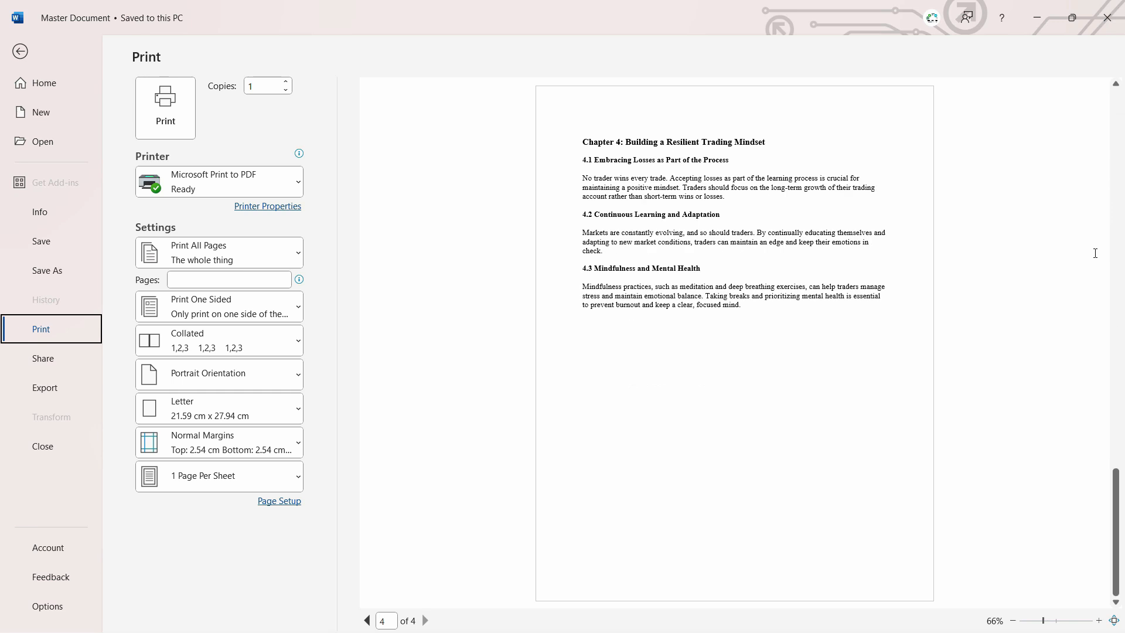
scroll(1094, 253, "up", 3)
scroll(660, 281, "down", 3)
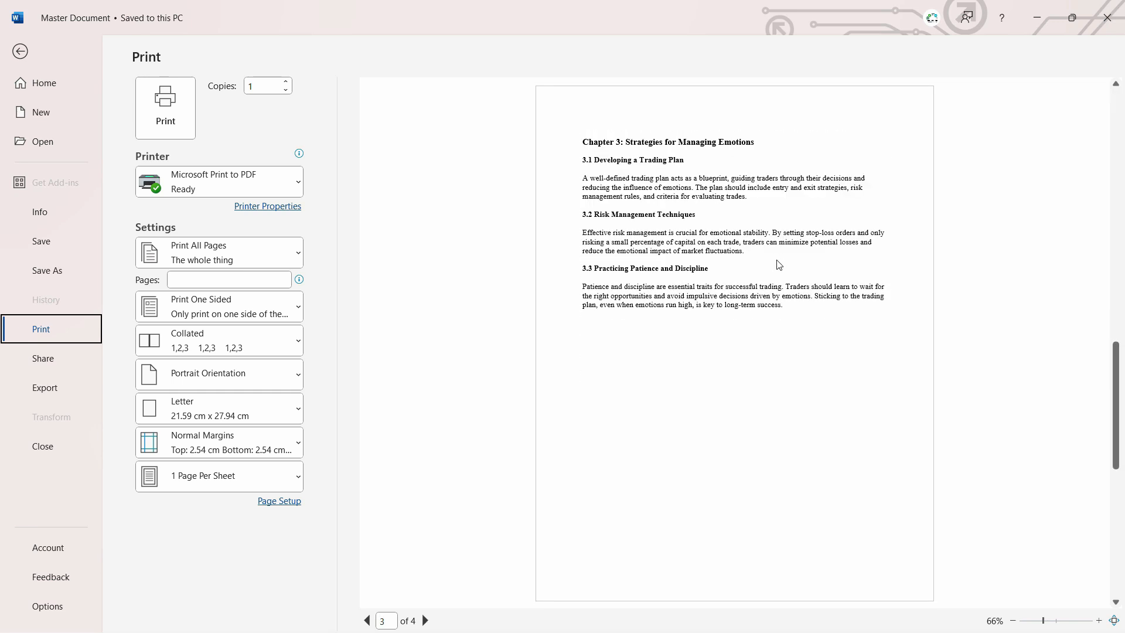
key("Escape")
Switch to Outline view with the cursor in the Introduction paragraph and show the master document tools.
left_click(387, 48)
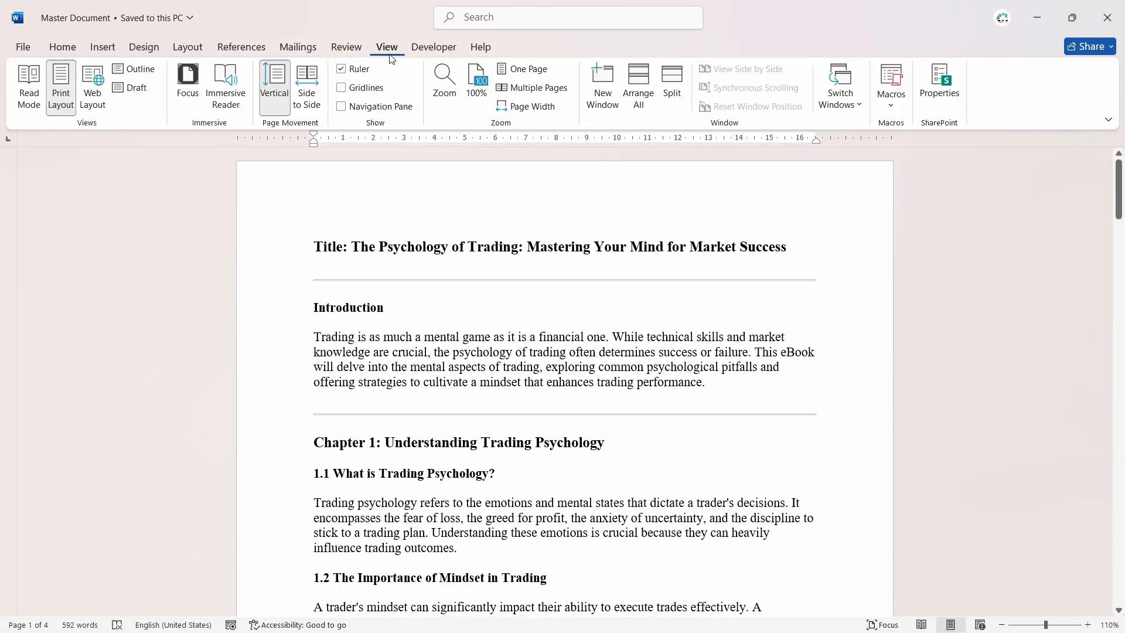
left_click(134, 69)
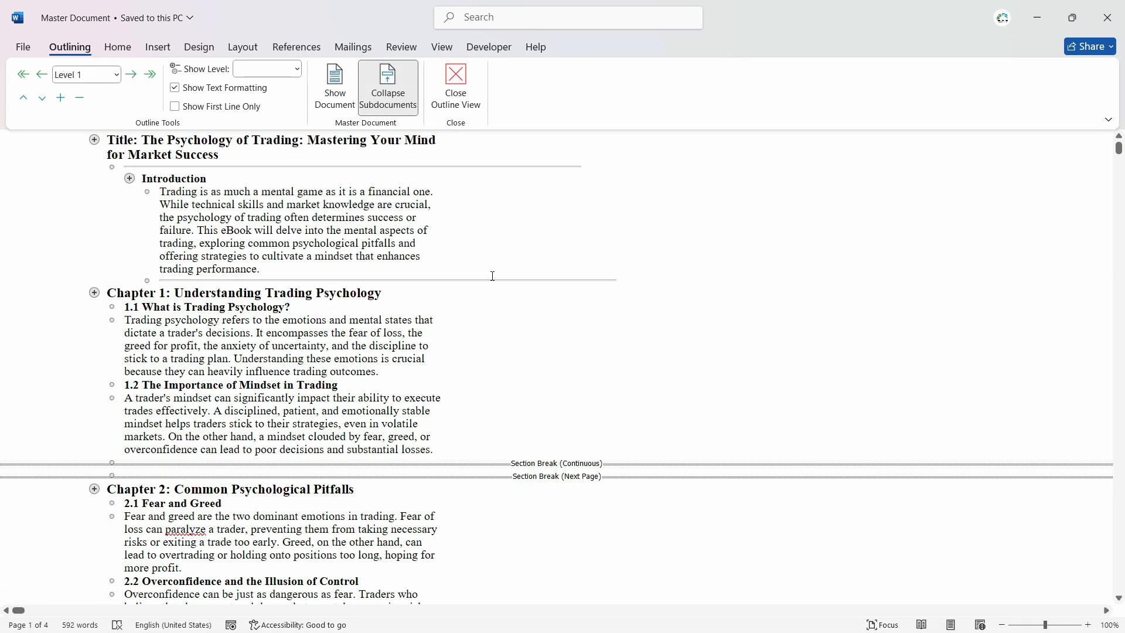
left_click(223, 259)
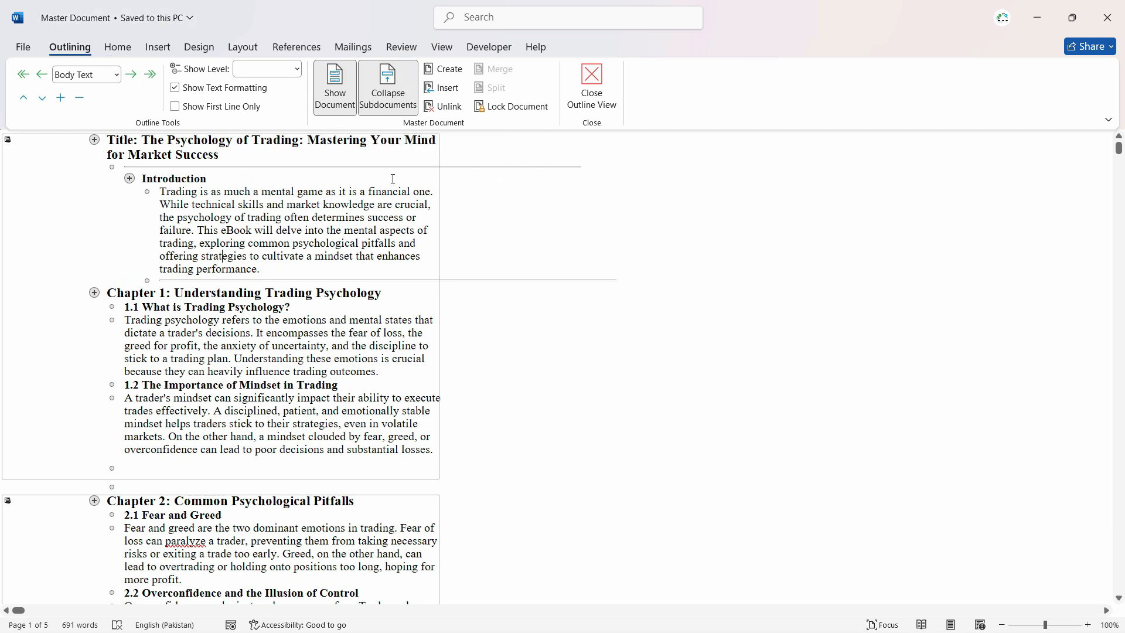
Collapse the subdocuments to their file links, and expand them again to full text.
left_click(389, 98)
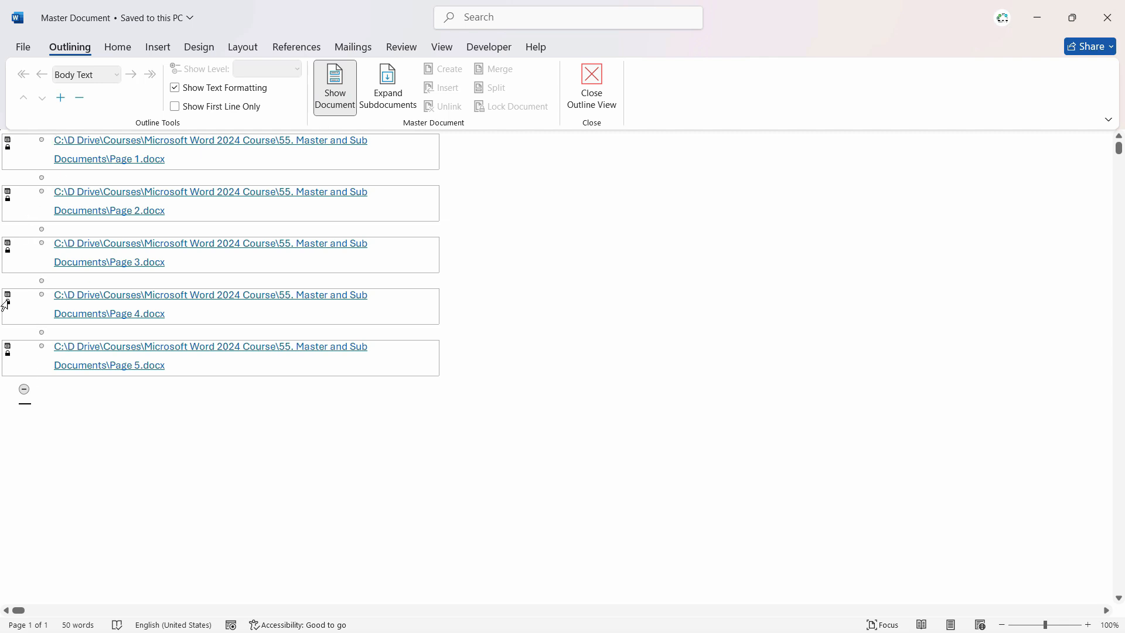
left_click(507, 230)
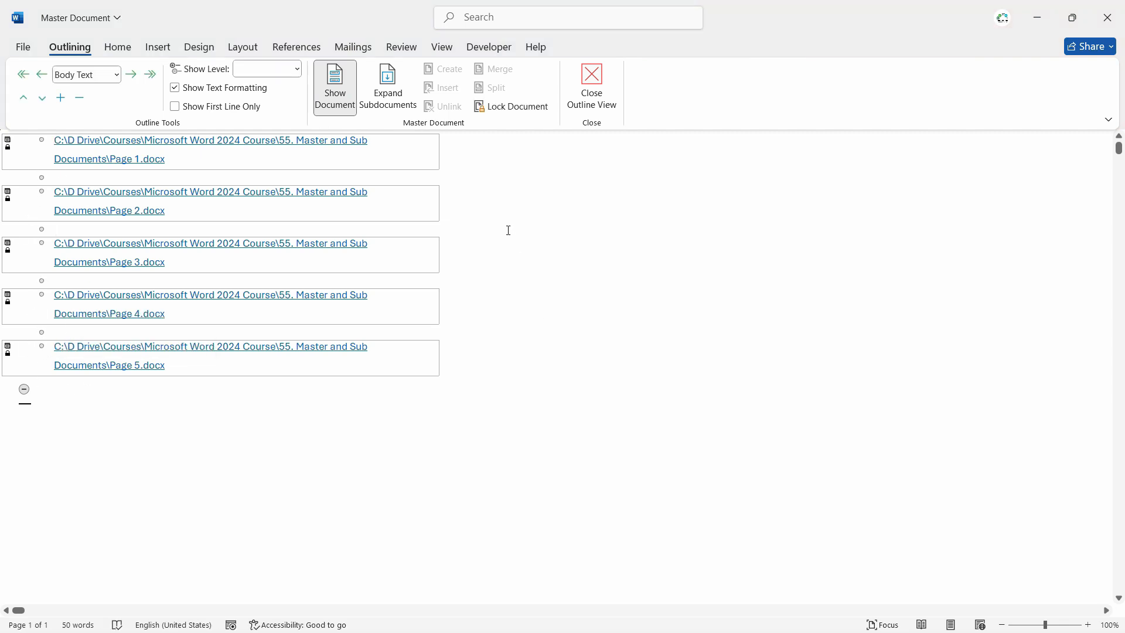
left_click(386, 97)
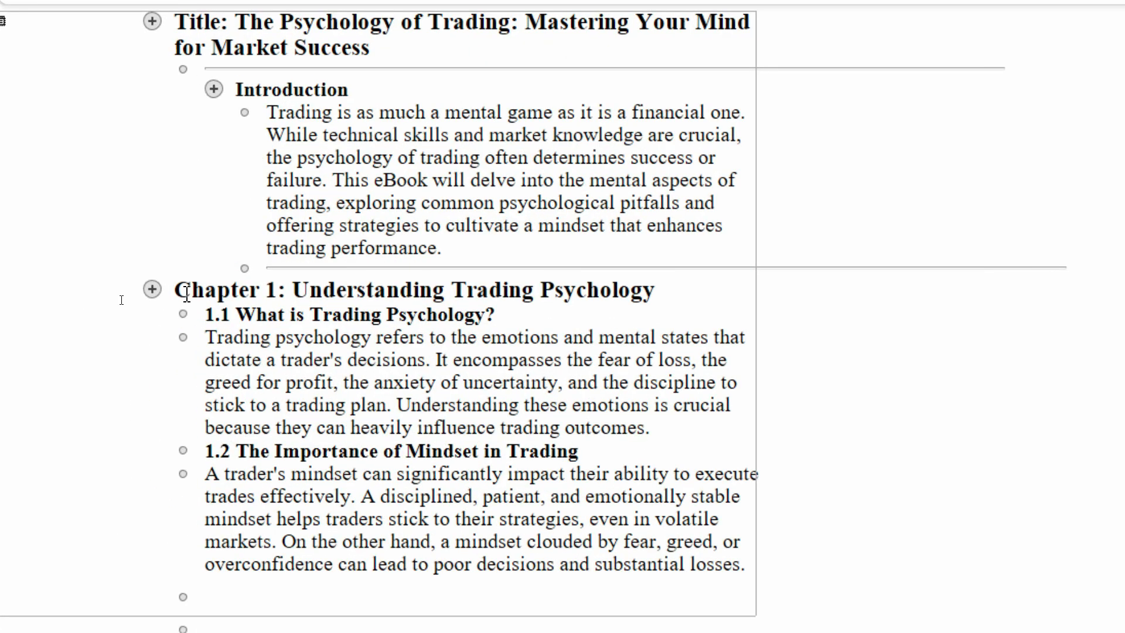
Collapse the content under the Chapter 1 heading and expand it again.
double_click(154, 290)
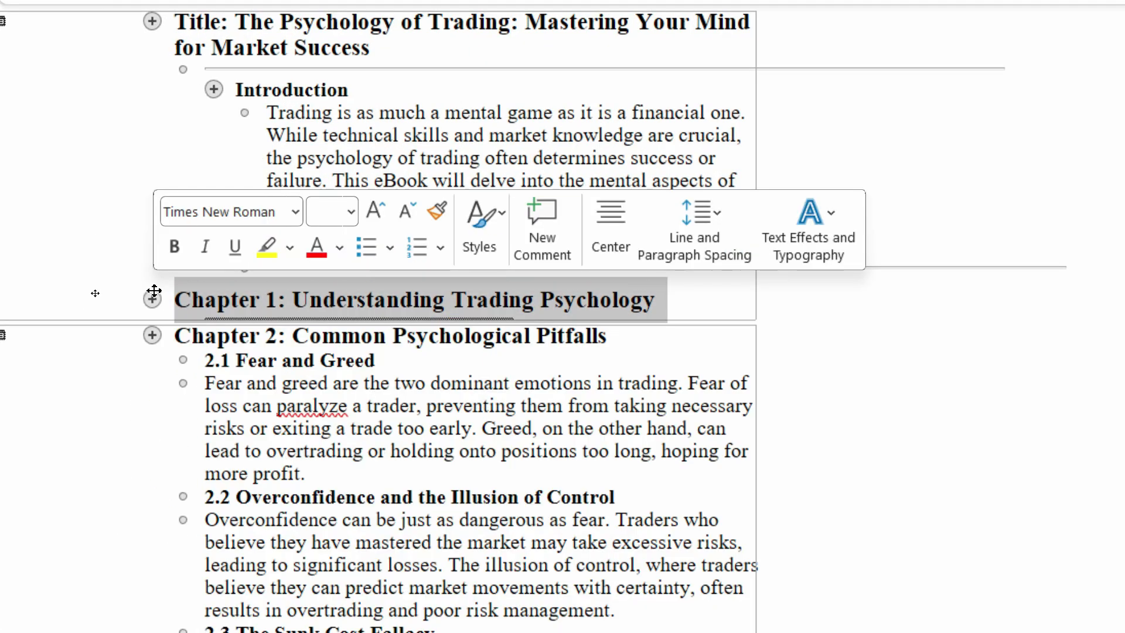
double_click(152, 299)
scroll(440, 351, "down", 6)
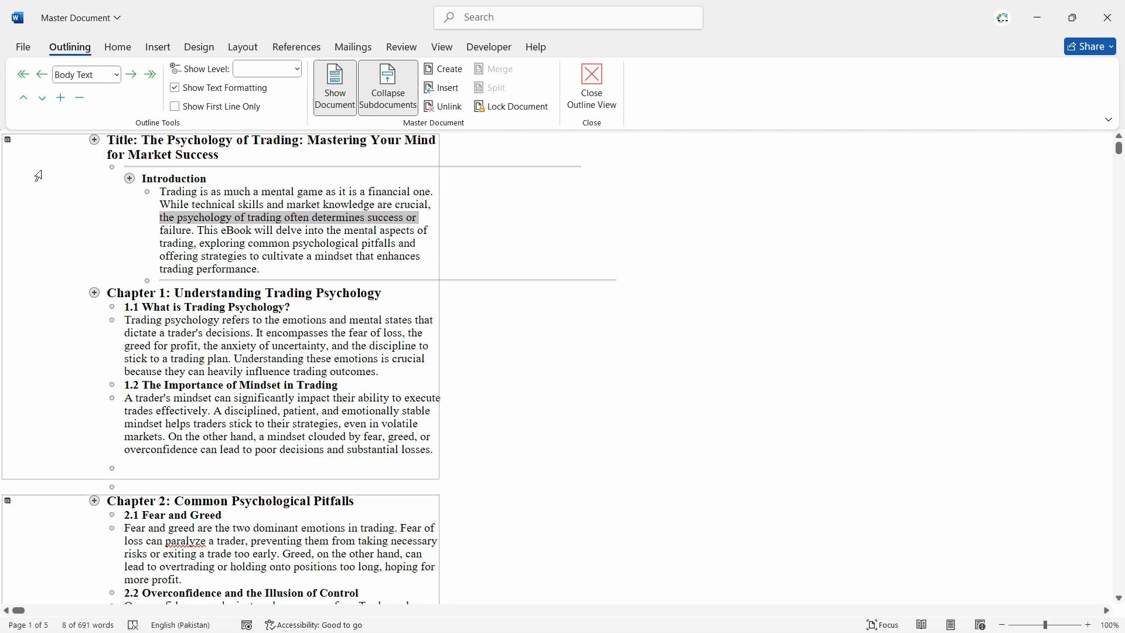
Select the first line of the Introduction, unlink its subdocument from the master document, and undo the unlinking.
left_click(39, 170)
left_click(44, 205)
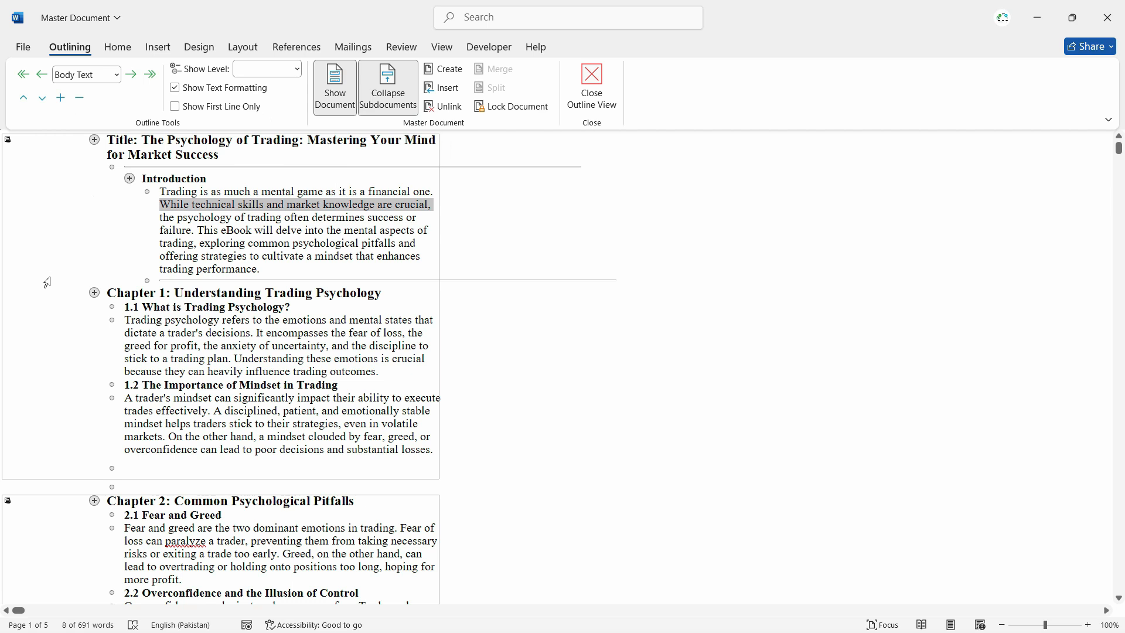
left_click(46, 332)
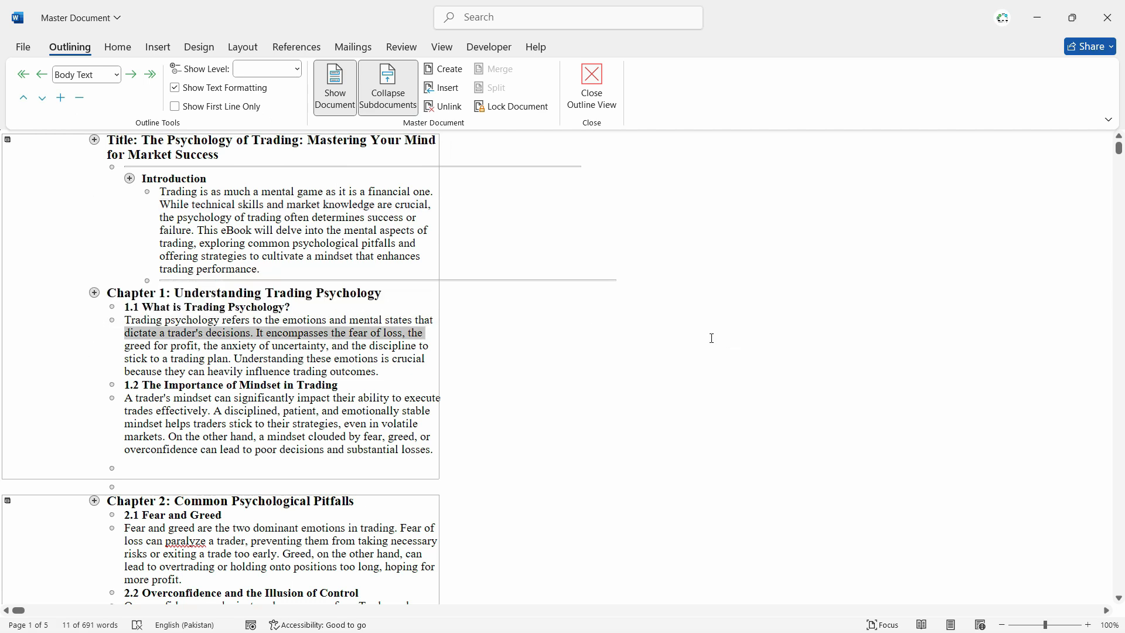
left_click(62, 193)
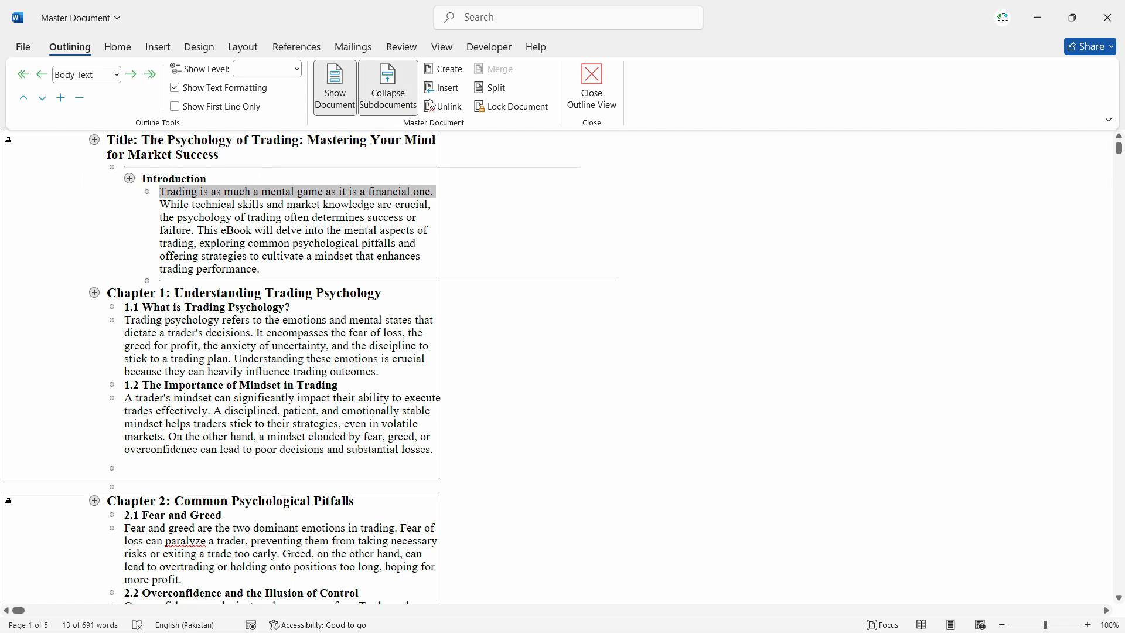
left_click(432, 104)
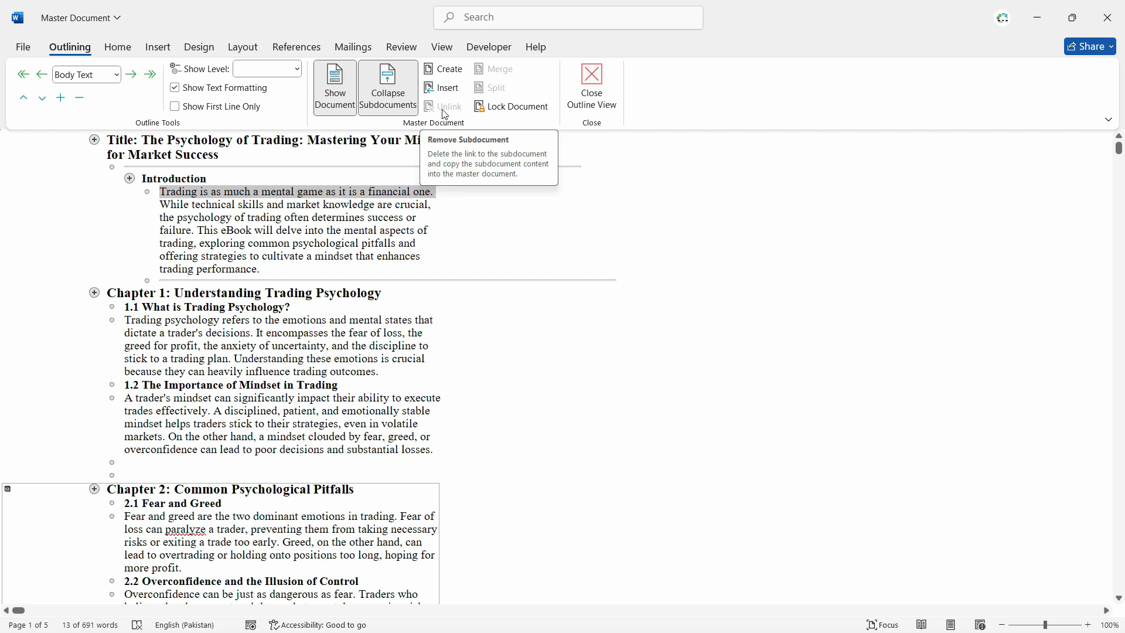
left_click(560, 318)
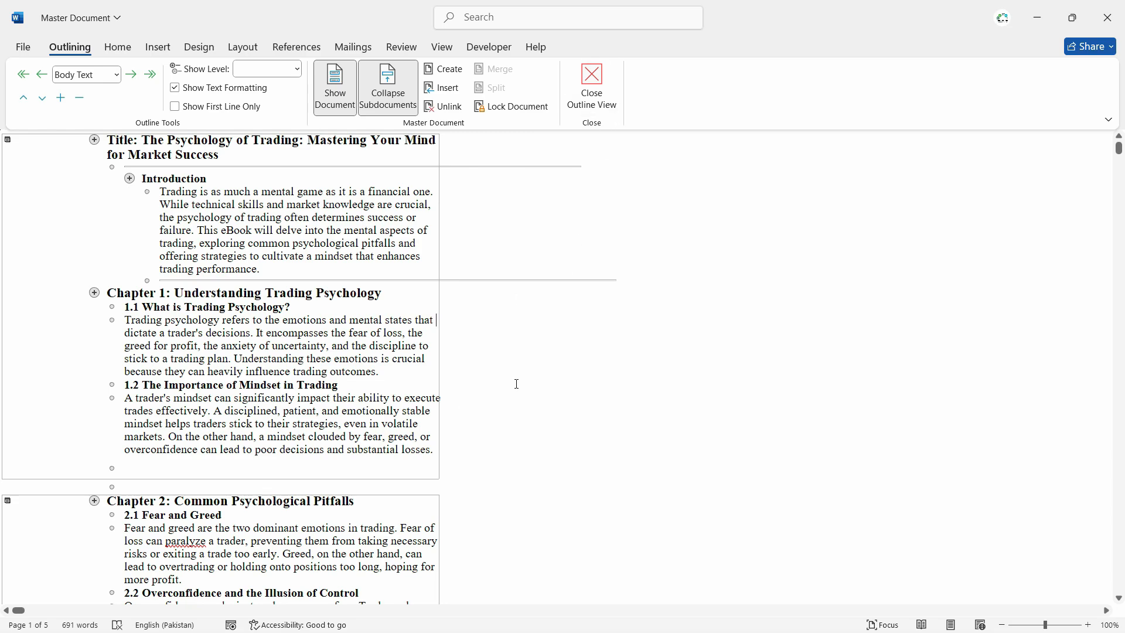
Look over the outlined chapters, close Outline view and return to the beginning of the document.
scroll(517, 383, "down", 8)
scroll(522, 459, "up", 6)
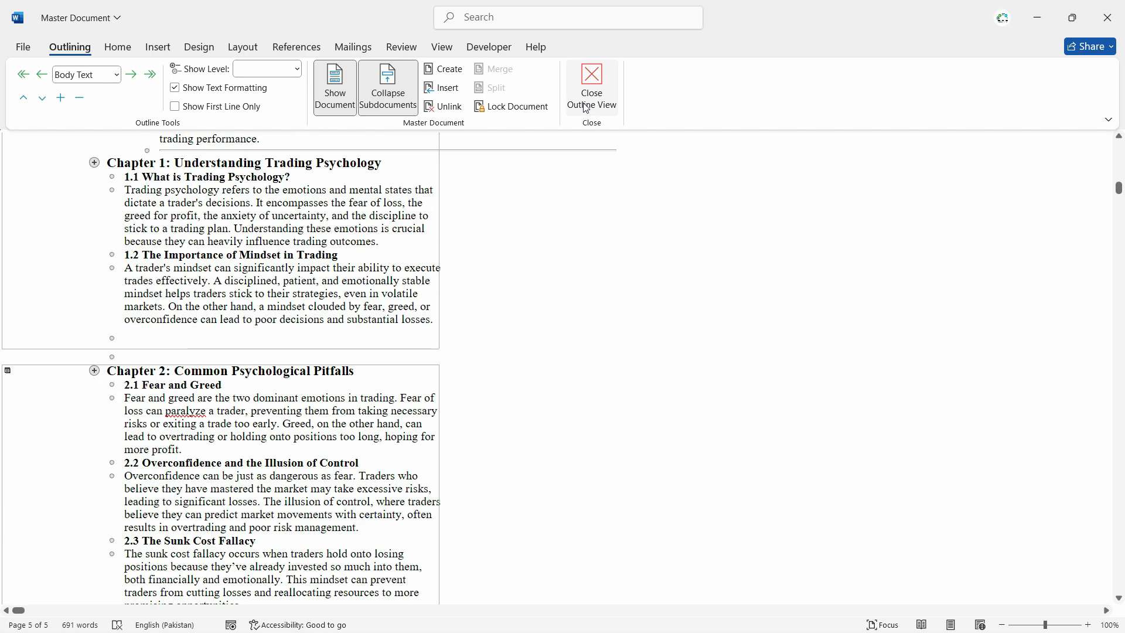
left_click(591, 111)
mouse_move(1118, 184)
left_mouse_down()
mouse_move(1118, 557)
mouse_move(1118, 184)
left_mouse_up()
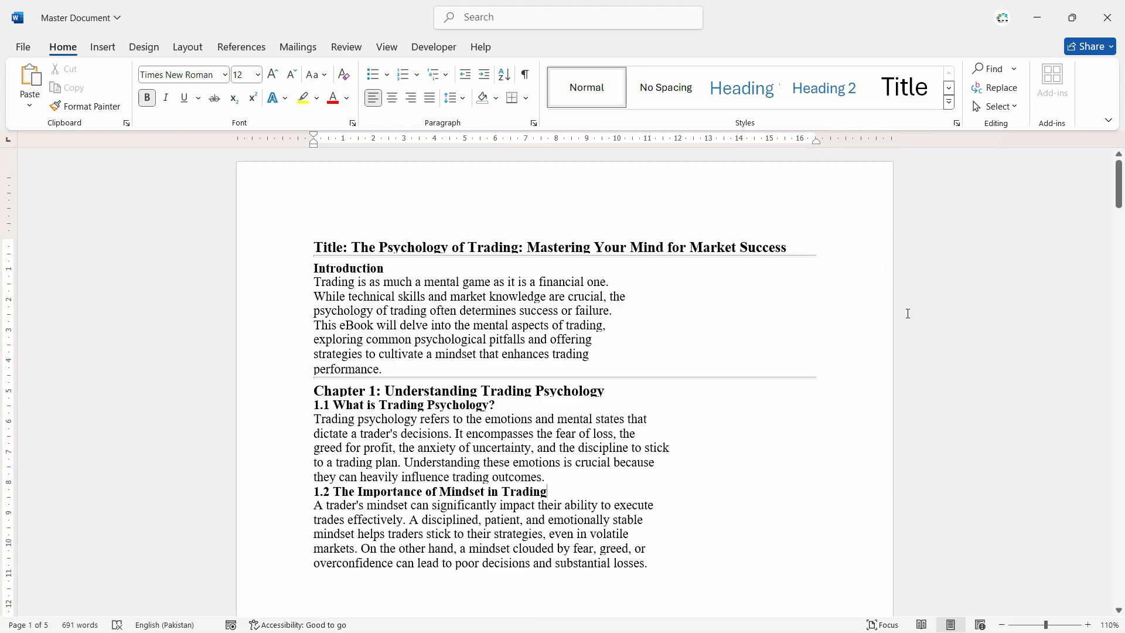